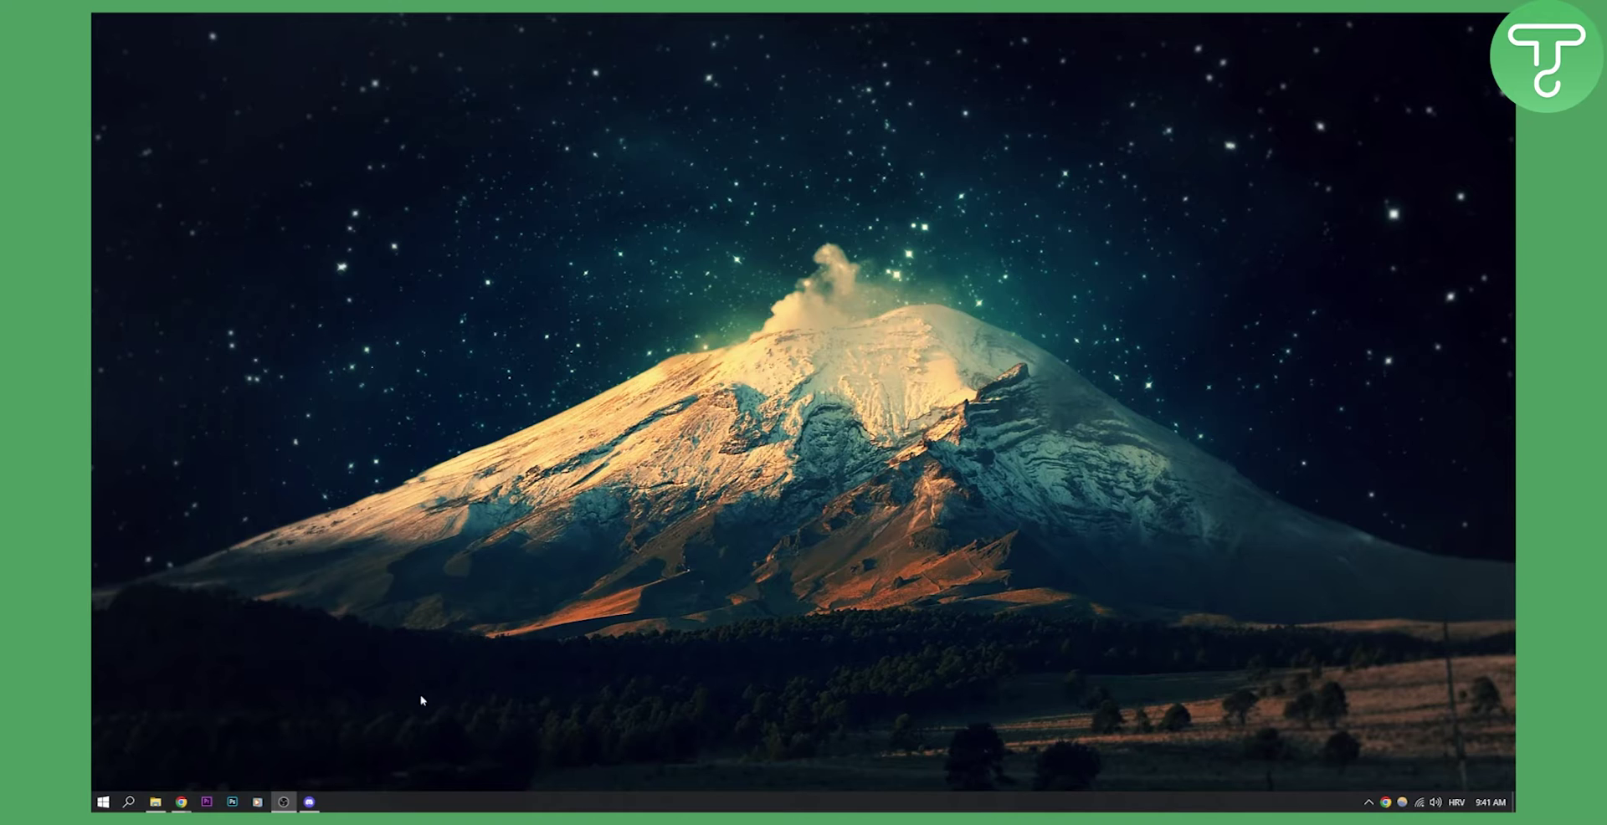
- Bring up Discord from the taskbar on the test1 channel with the Midjourney portrait
left_click(308, 802)
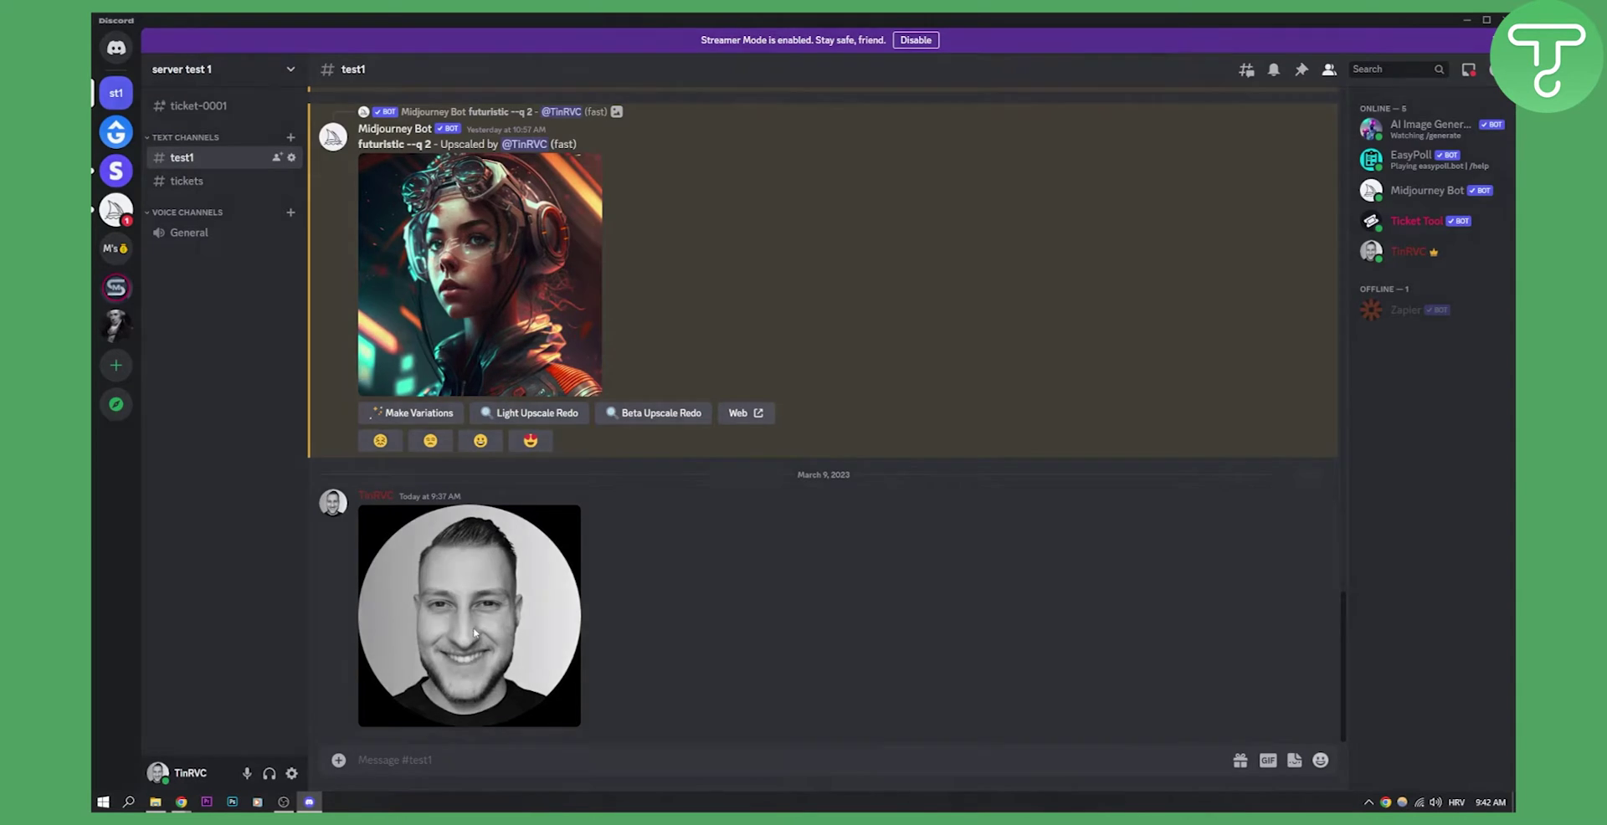
- Copy the image address of the round profile photo avatar_1.jpg via the browser, then return to Discord
left_click(473, 634)
left_click(734, 533)
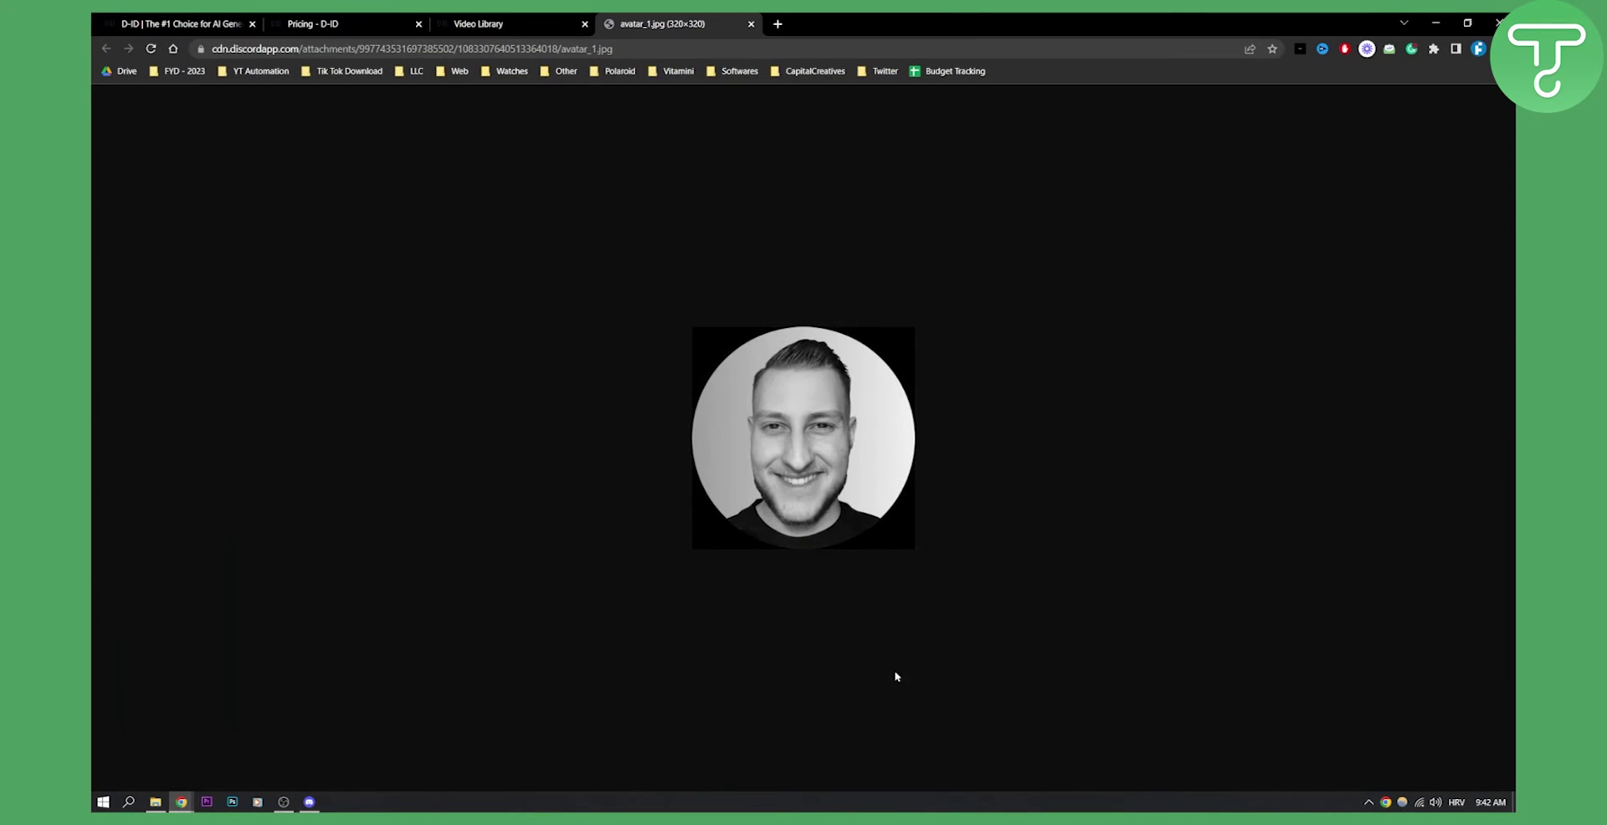
right_click(797, 403)
left_click(866, 463)
left_click(1436, 23)
left_click(882, 606)
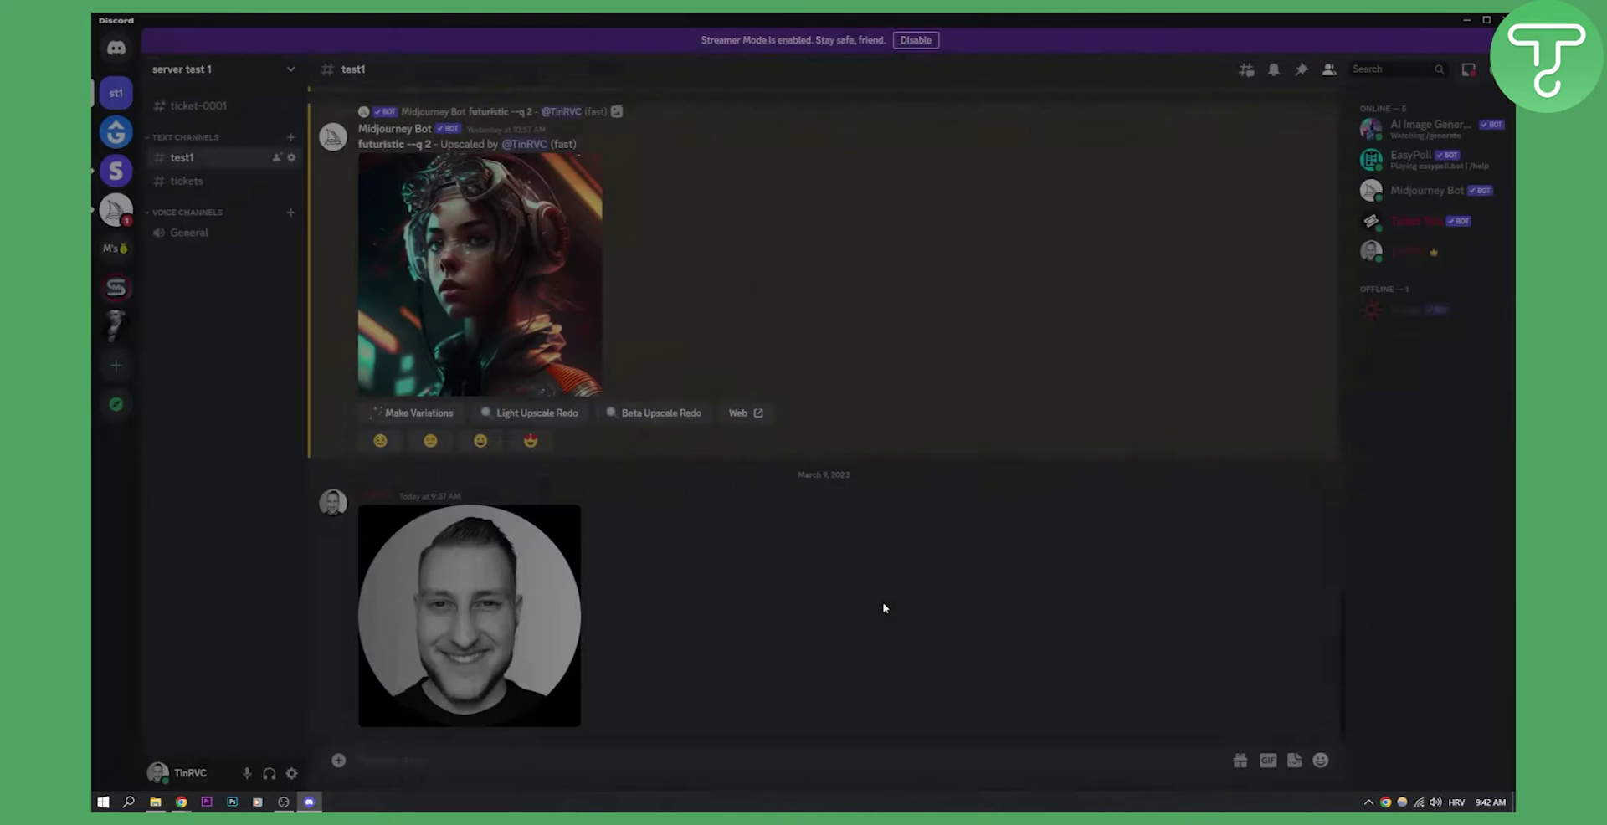
- Run Midjourney /imagine with the pasted photo URL and the prompt 'warrior, adventure'
type("/")
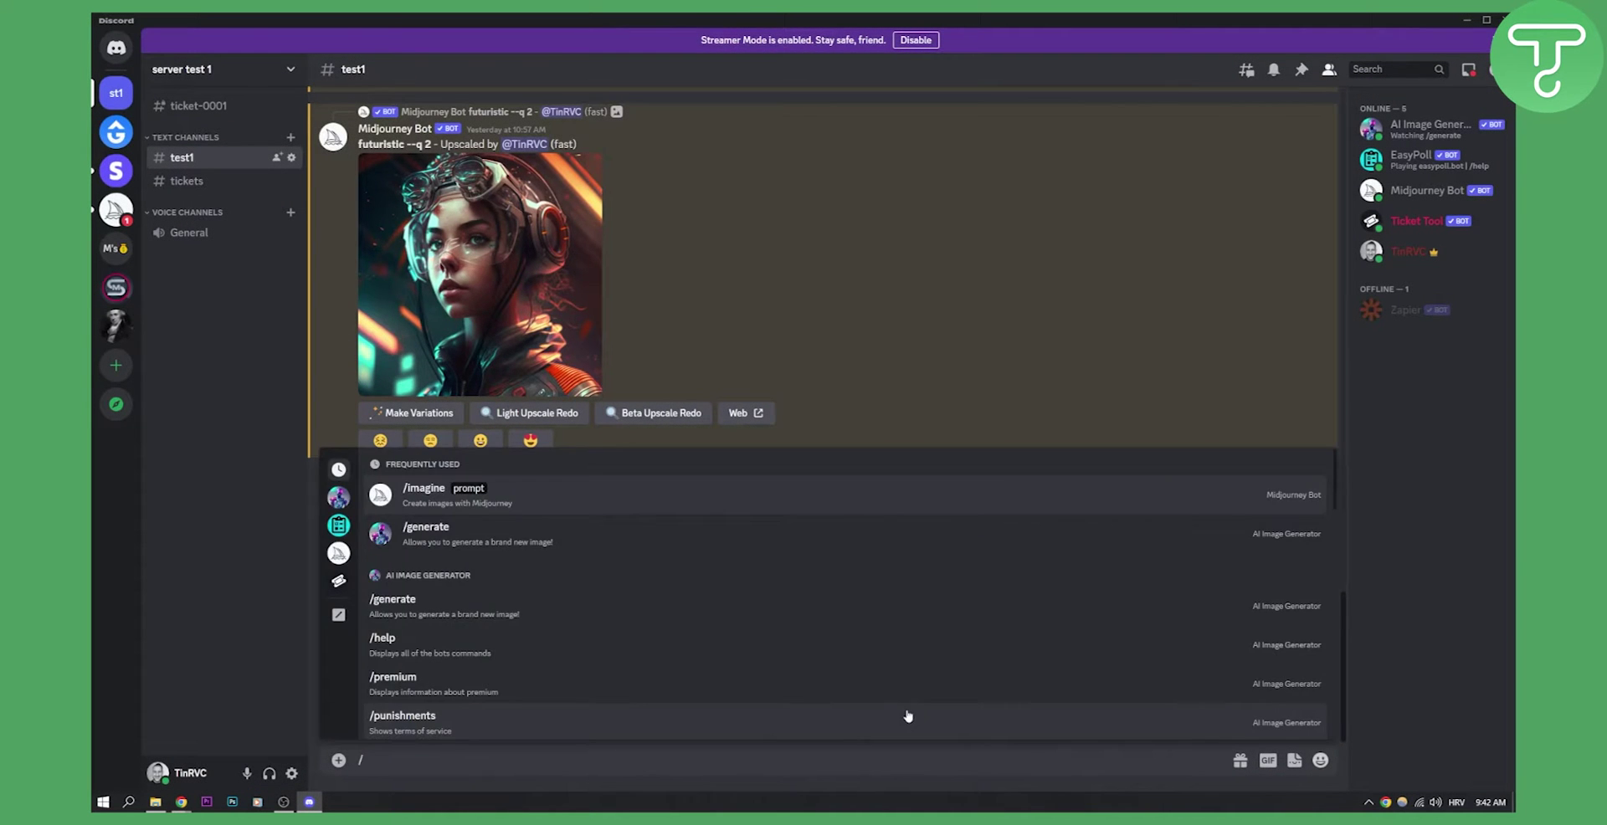
type("imagine")
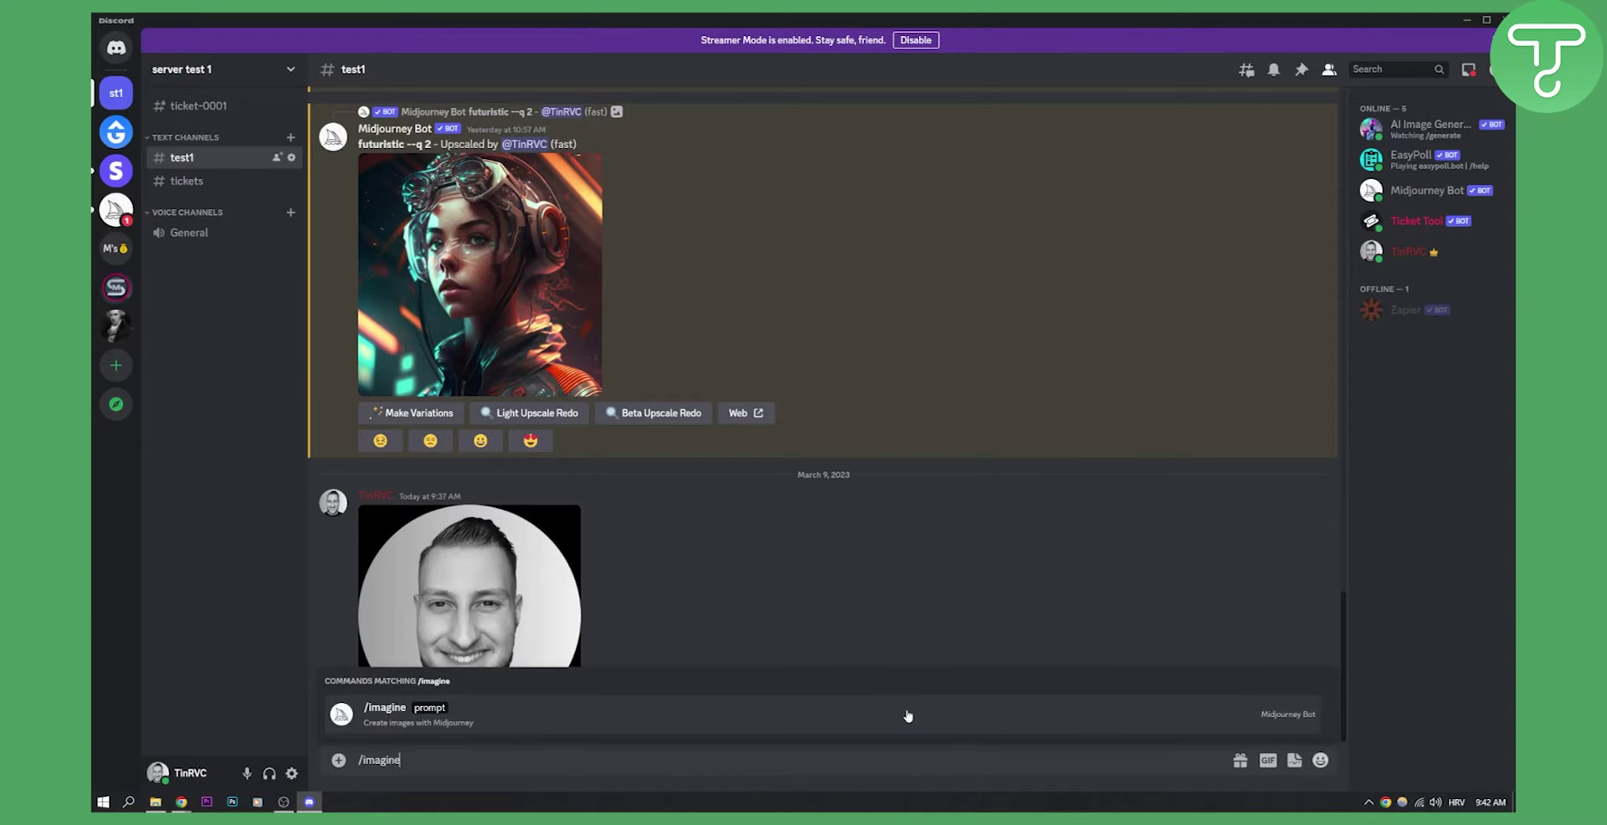
left_click(907, 715)
key("ctrl+v")
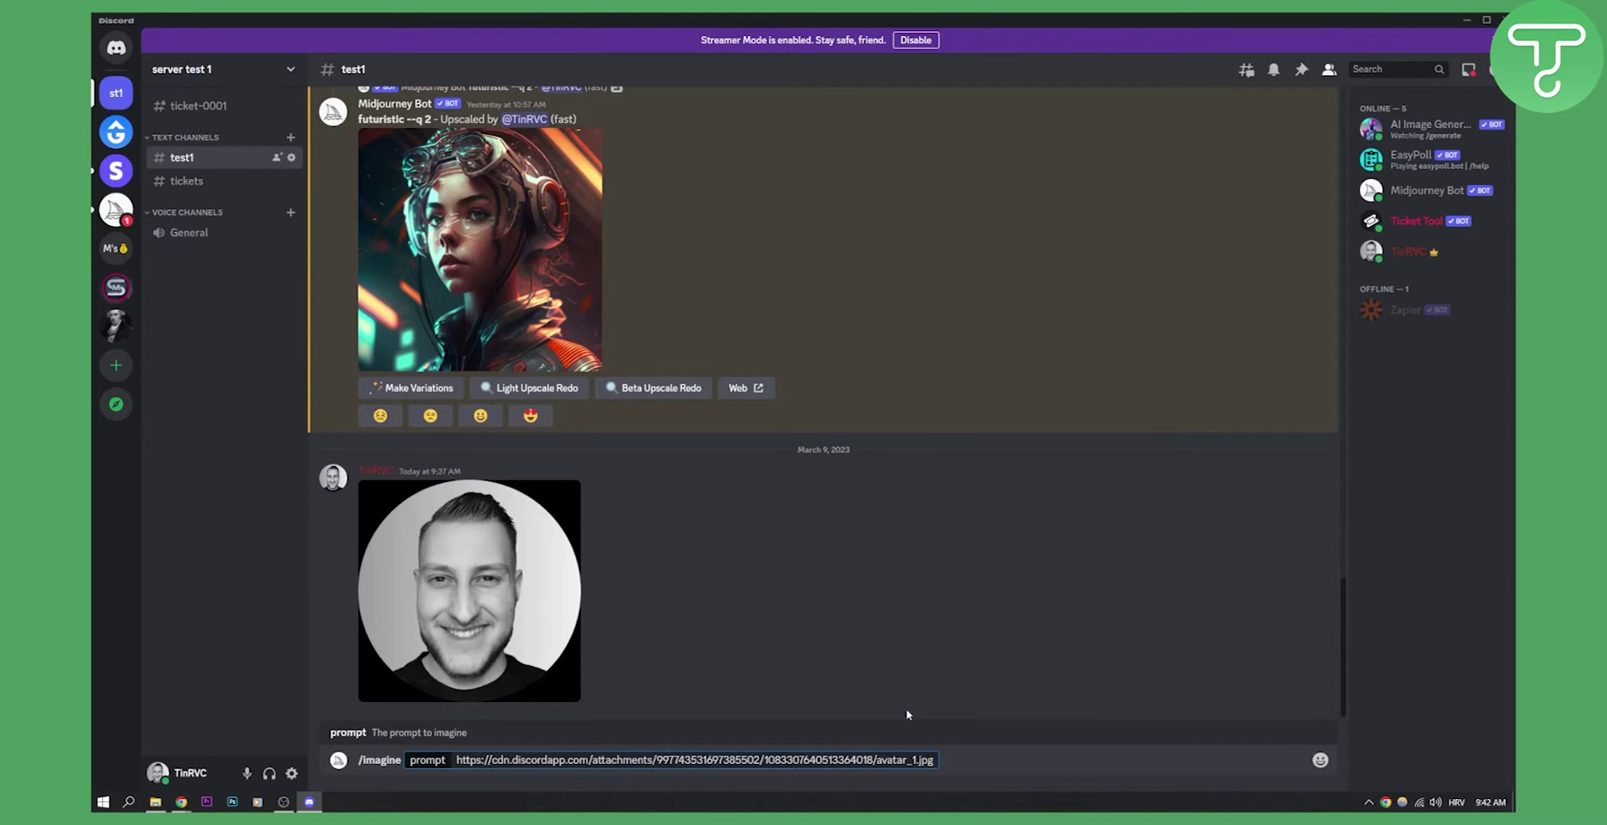
type("wa")
type("rrior, avaturistic")
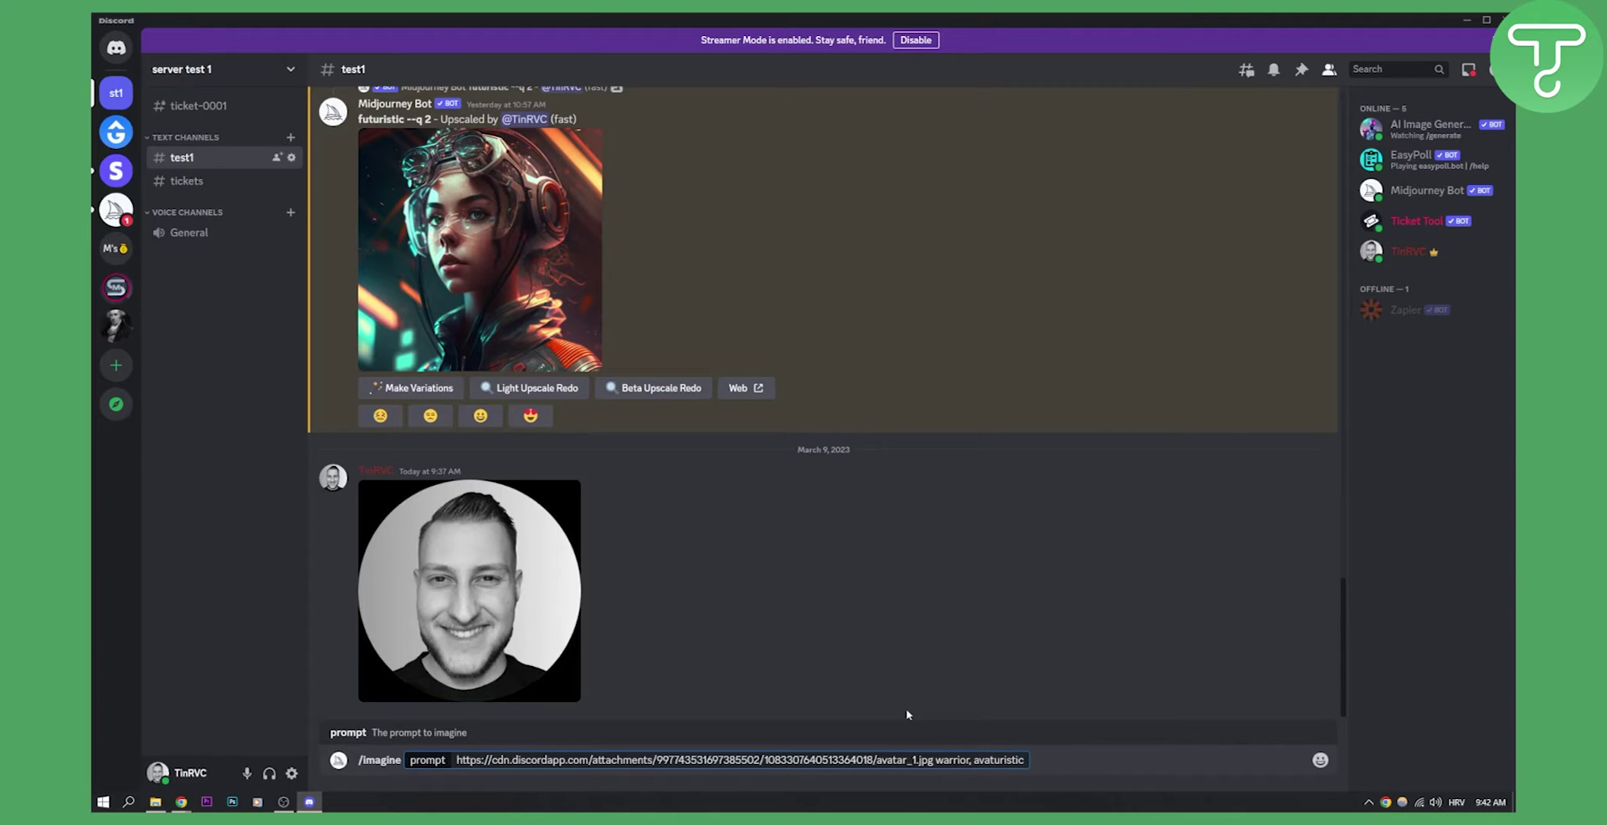
key("BackSpace")
key("BackSpace")
key("BackSpace")
key("BackSpace")
key("BackSpace")
key("BackSpace")
key("BackSpace")
key("BackSpace")
key("BackSpace")
key("BackSpace")
type("dva")
key("BackSpace")
type("enture")
key("Return")
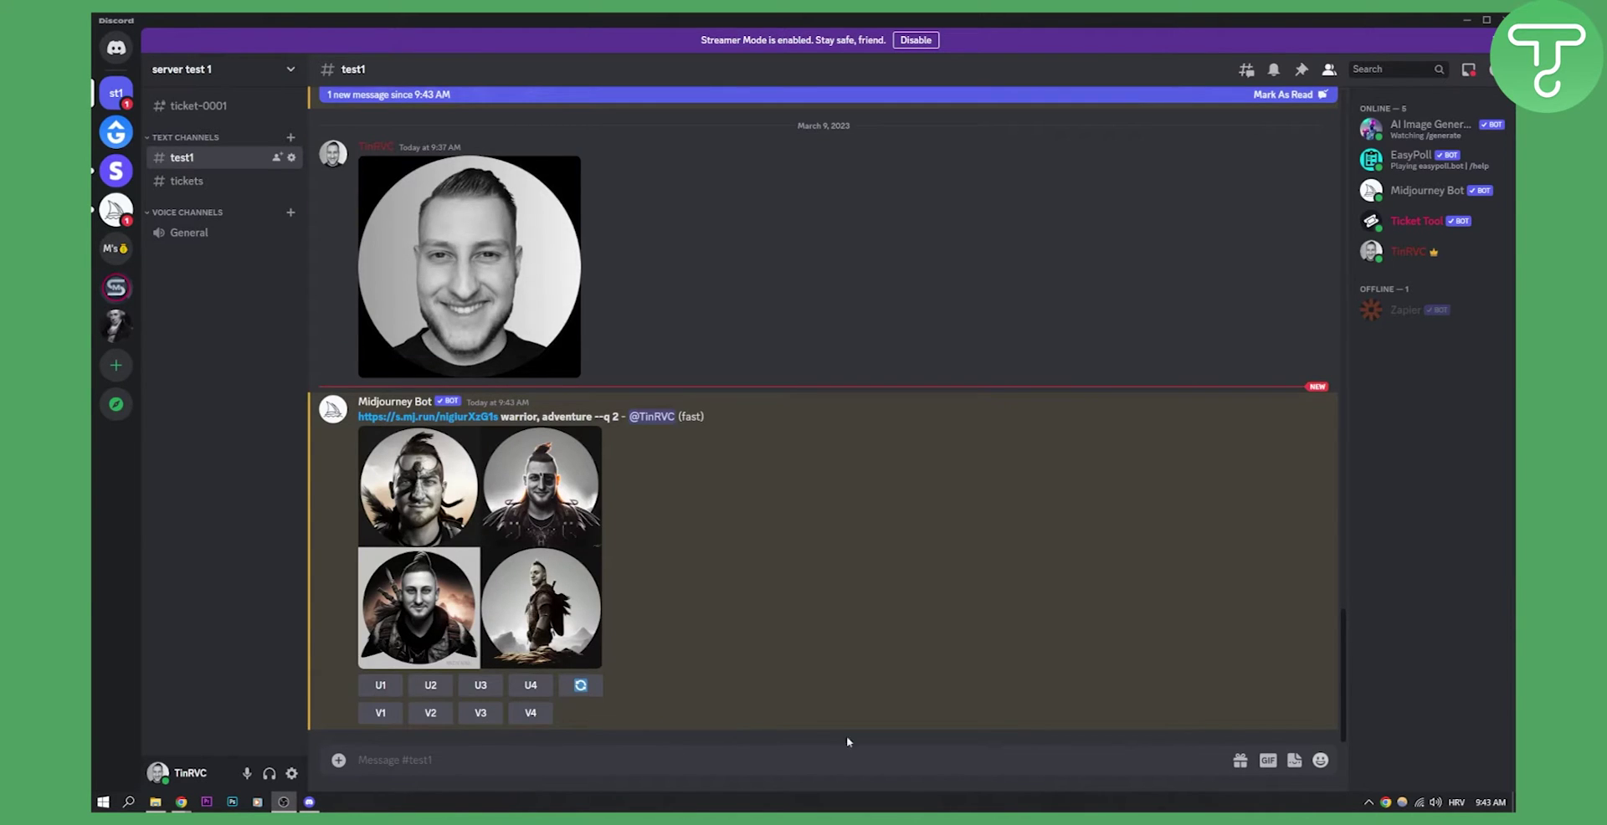
- Preview the four-portrait warrior grid, then upscale image #1 with U1
left_click(567, 617)
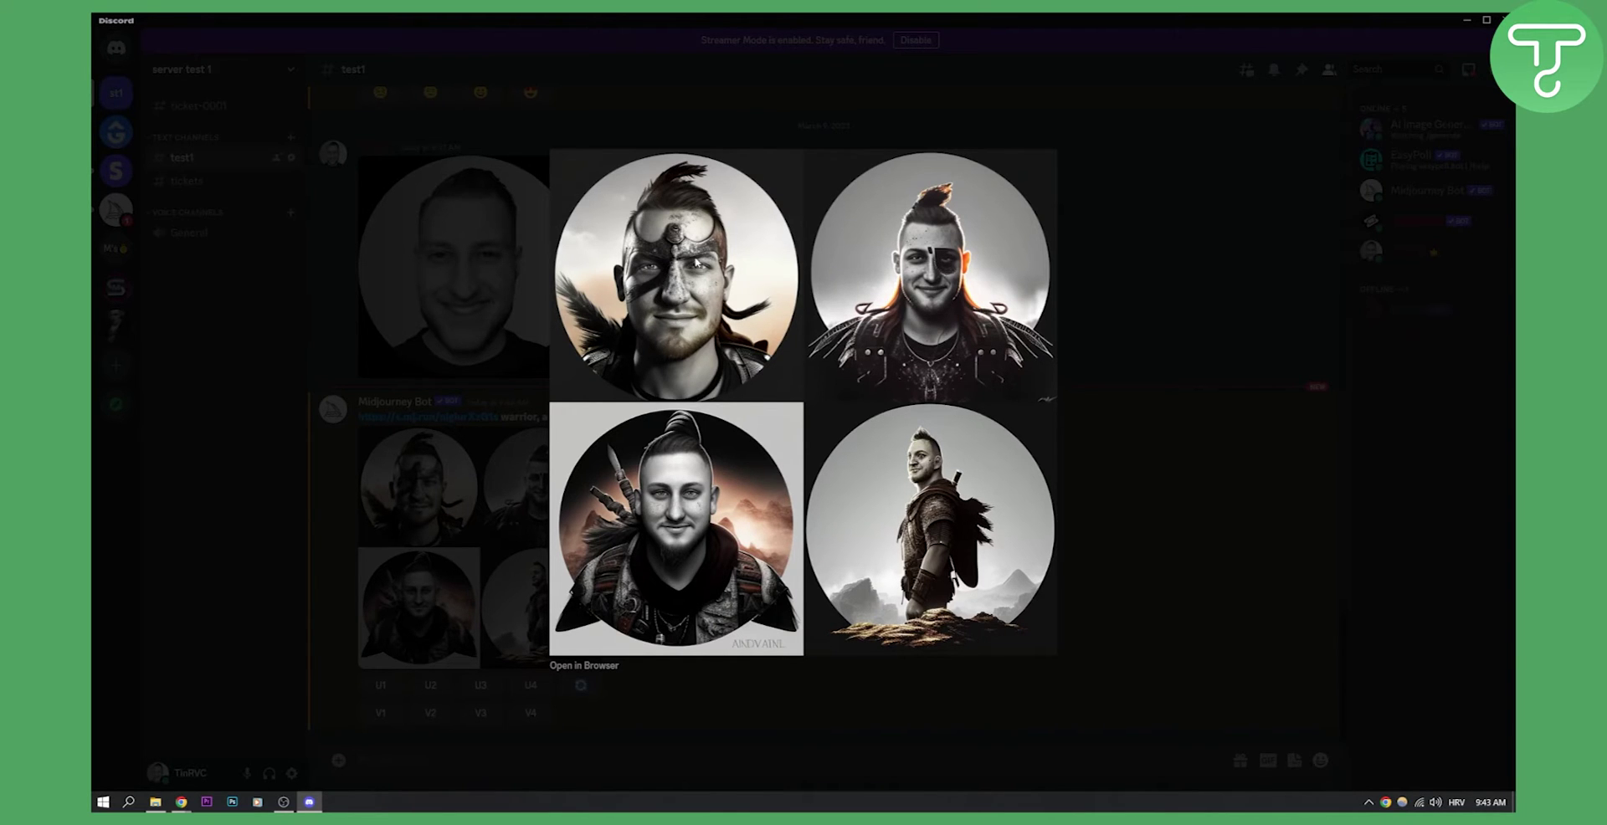
left_click(1156, 292)
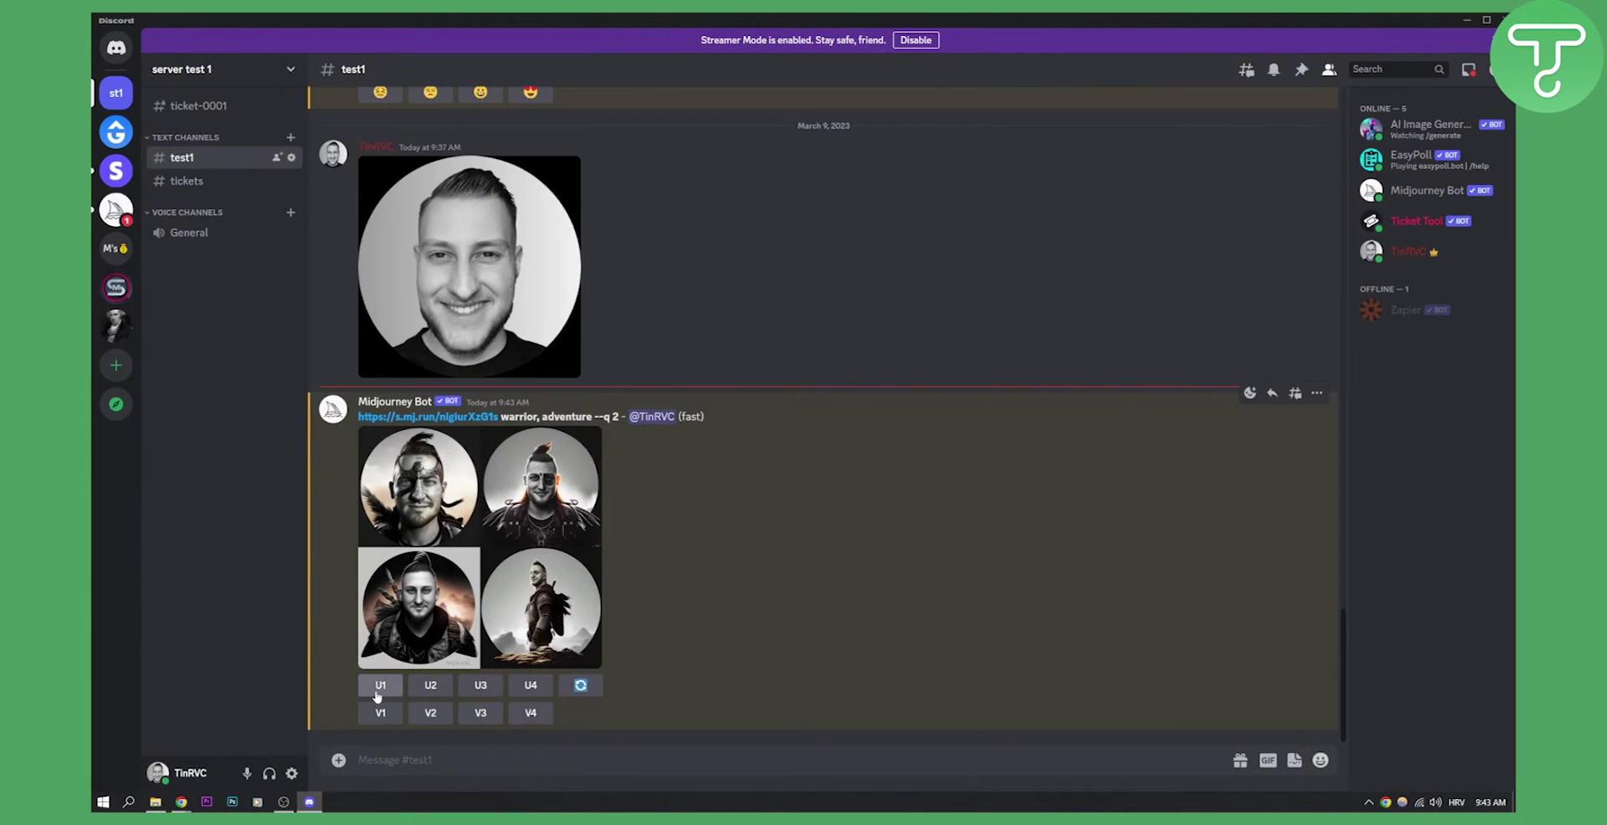
left_click(381, 686)
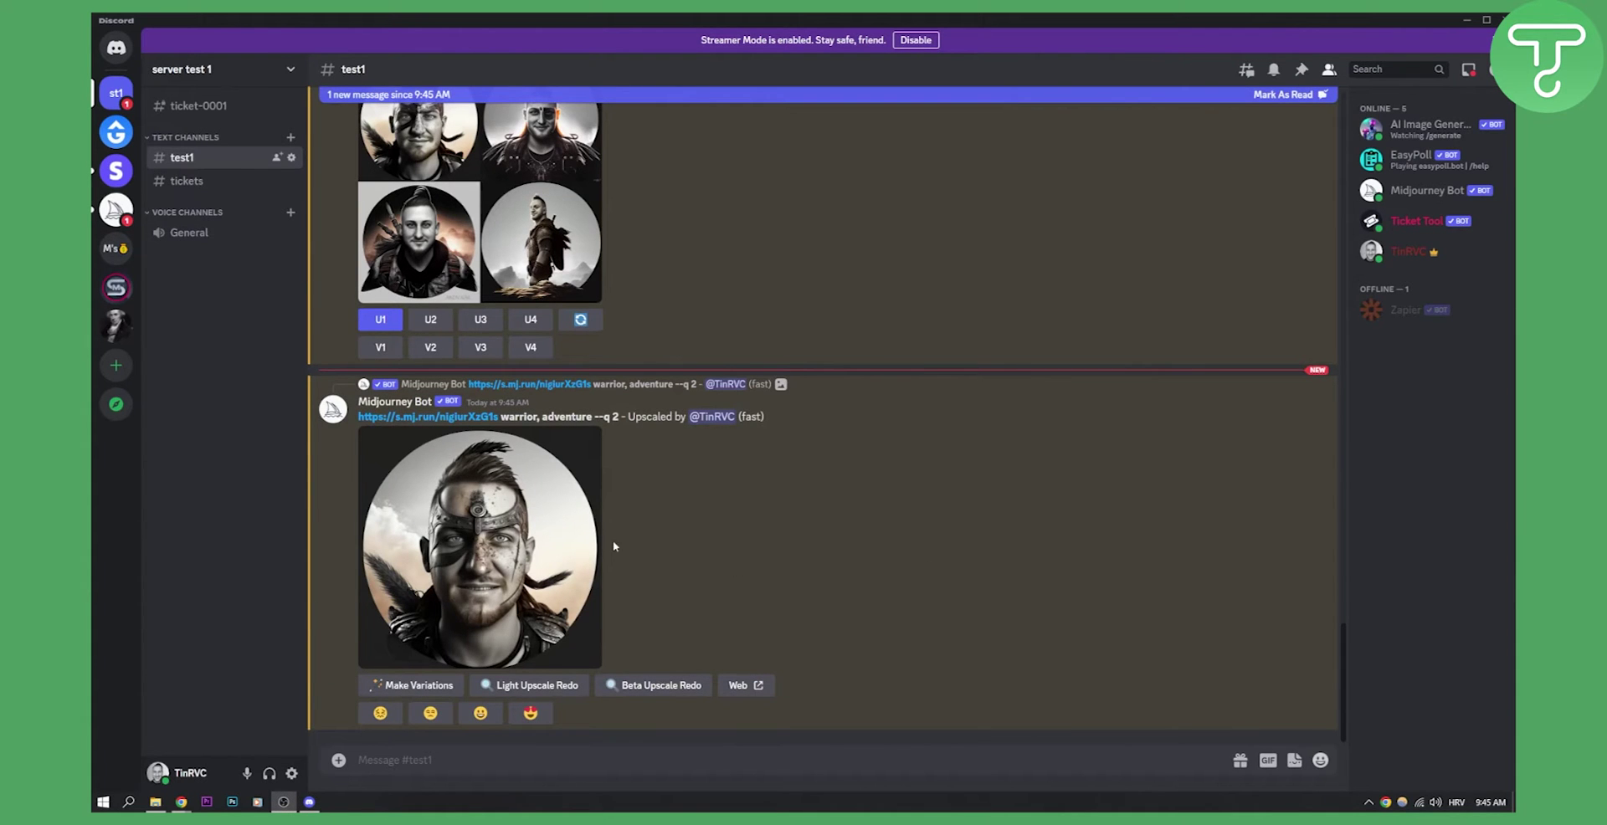
- Save the upscaled warrior portrait to the computer and minimise Discord
left_click(508, 532)
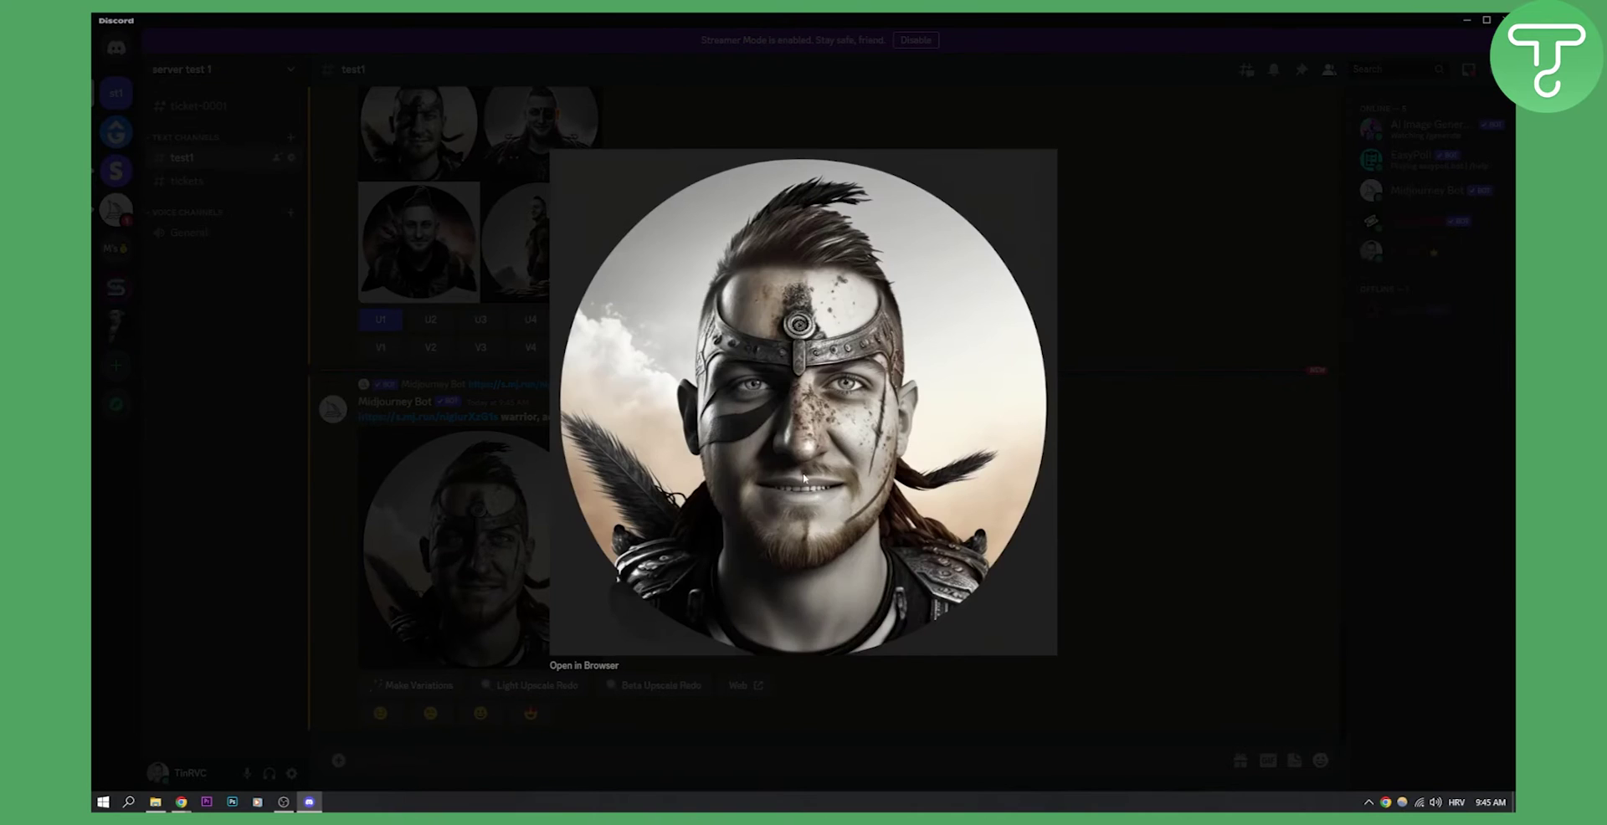
right_click(790, 323)
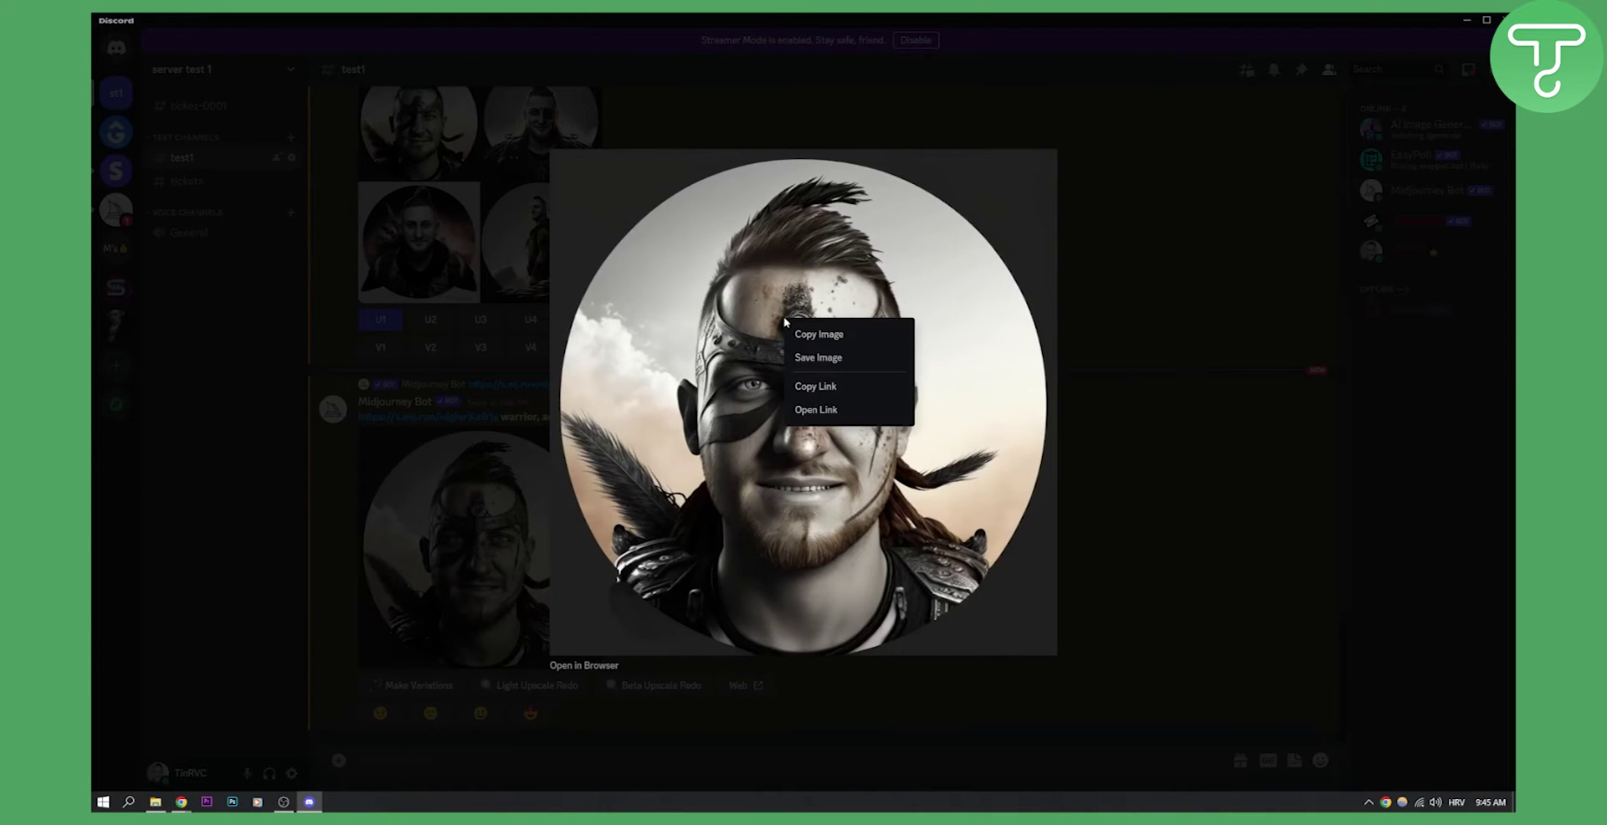
left_click(837, 358)
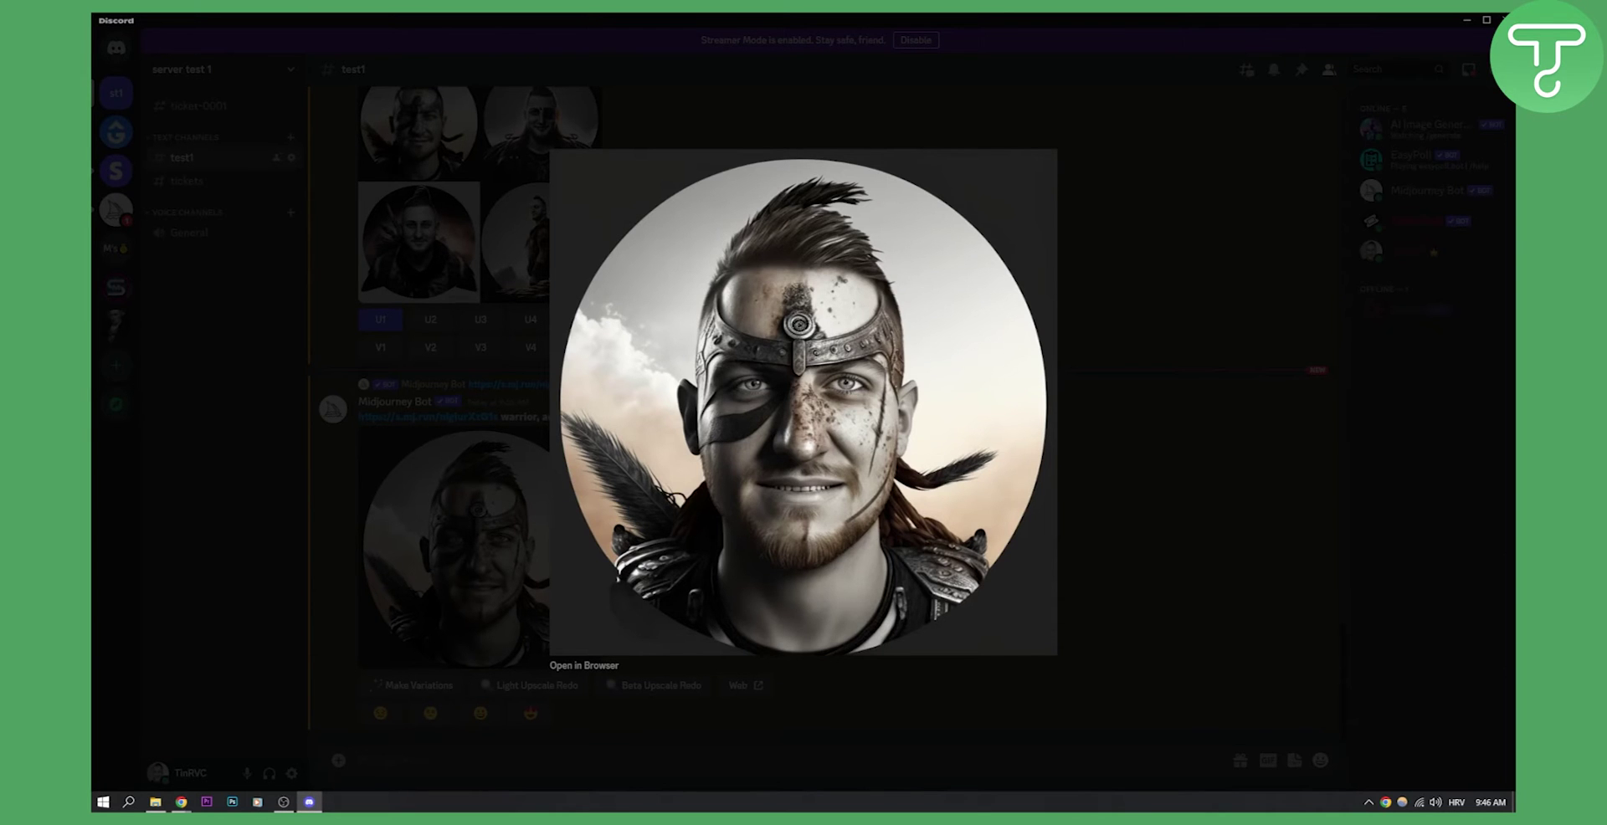
left_click(1099, 297)
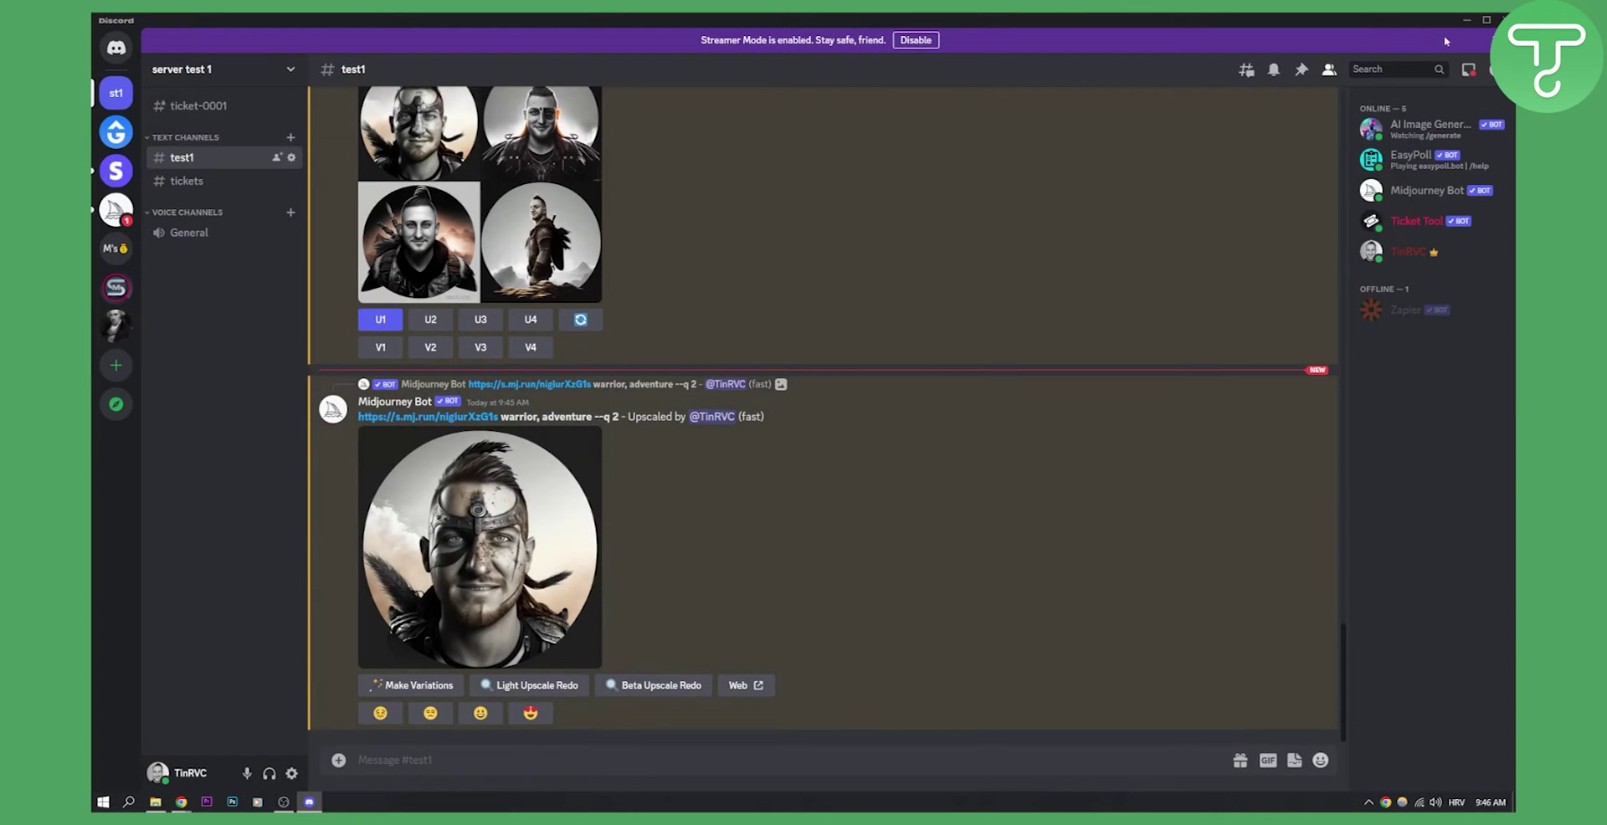
left_click(1463, 23)
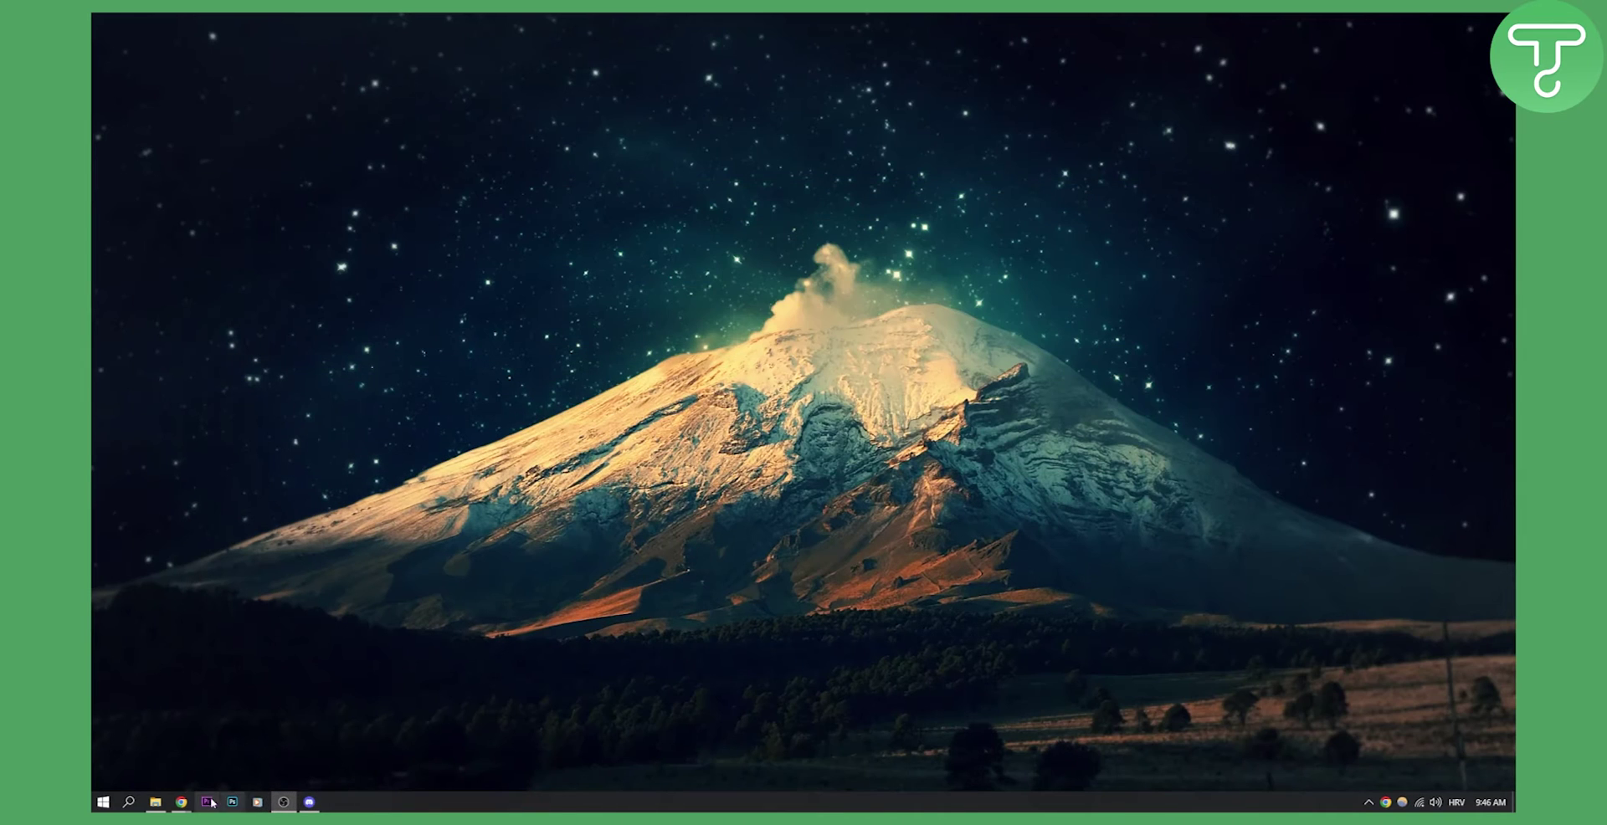
- Bring back Chrome and switch to the 'D-ID | The #1 Choice for AI Generated Video' tab
mouse_move(181, 801)
left_click(250, 760)
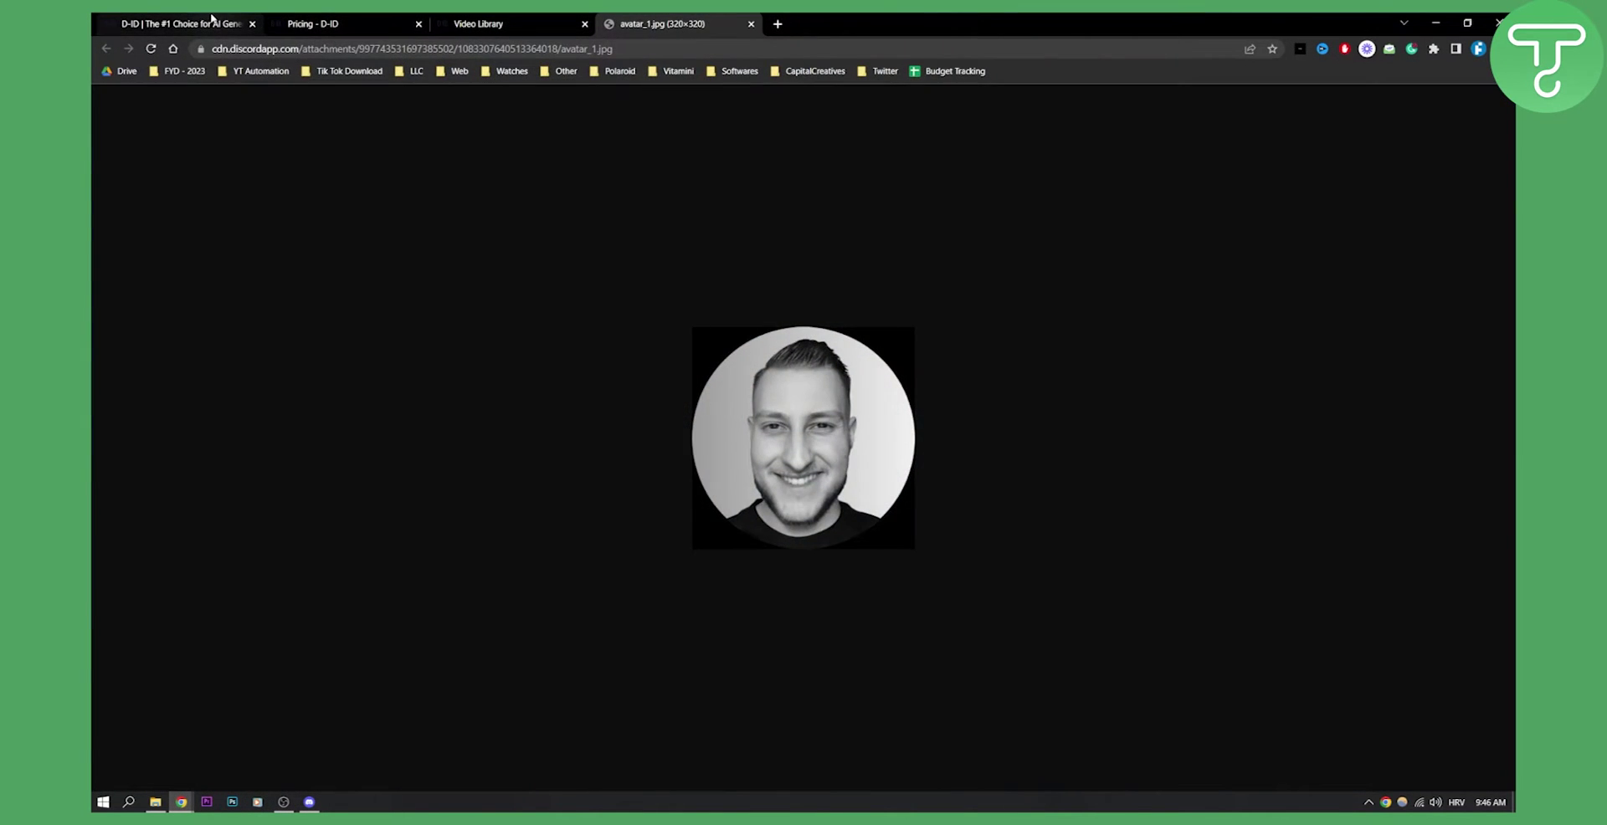
left_click(172, 24)
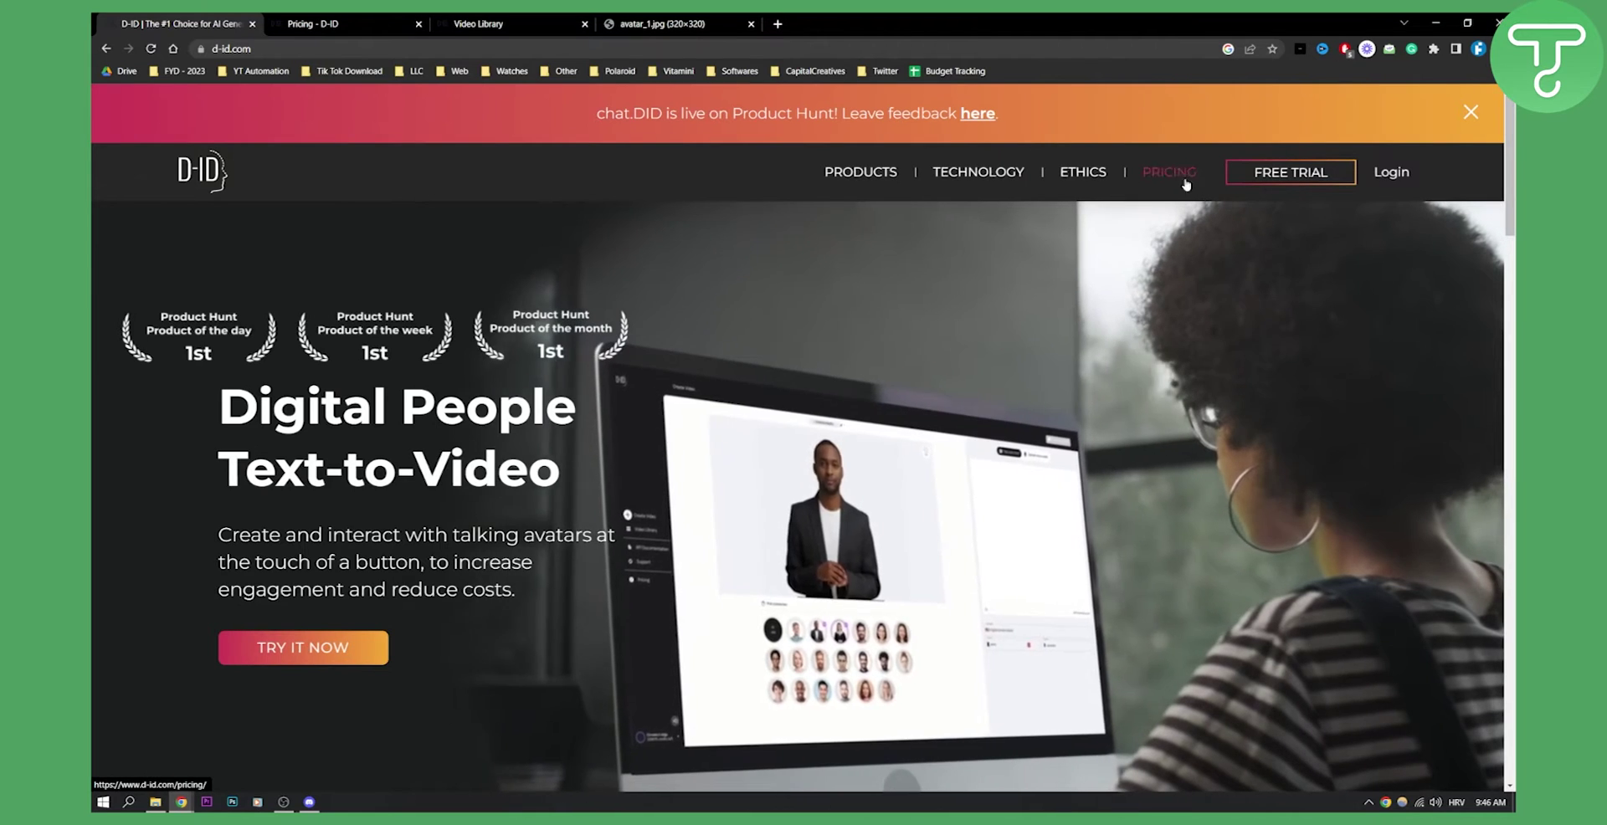
- Review the D-ID pricing plans, then go to the Studio Video Library tab
key("ctrl+Tab")
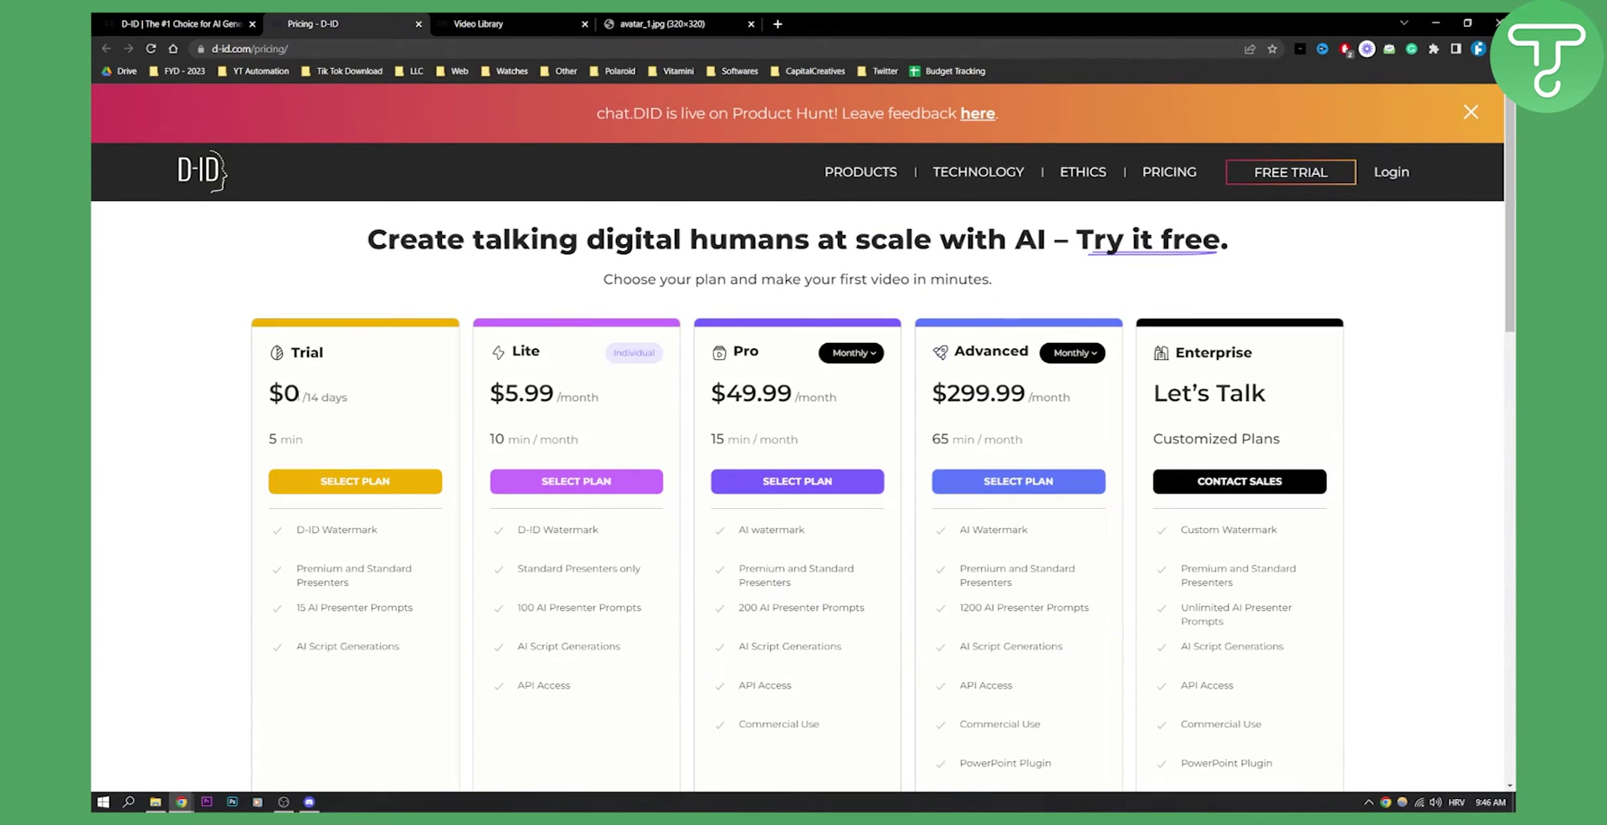
scroll(335, 395, "down", 1)
left_click_drag(305, 369, 249, 374)
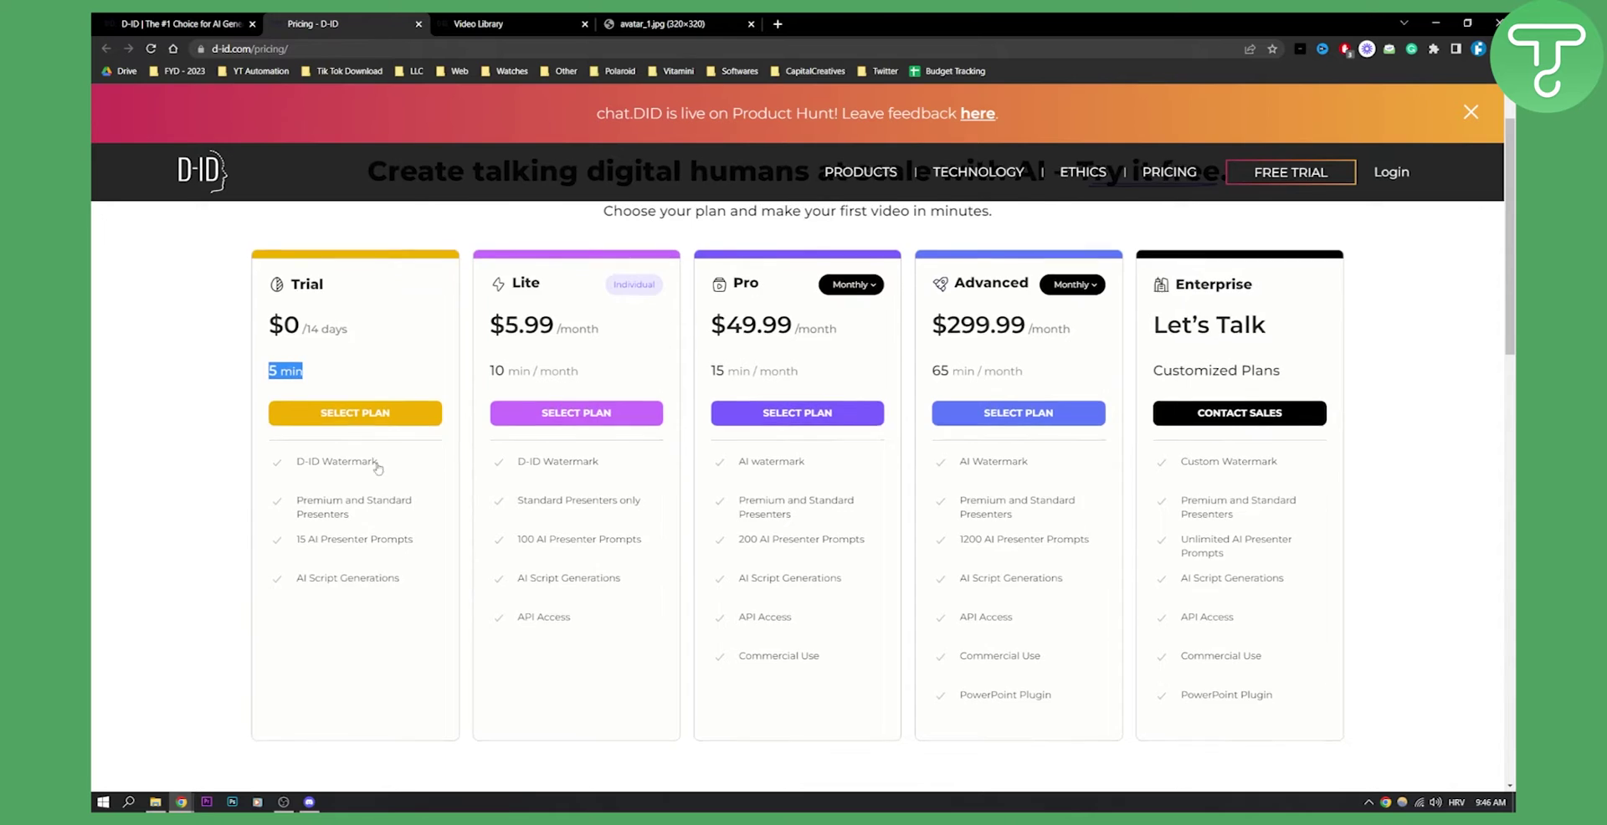
scroll(375, 461, "up", 1)
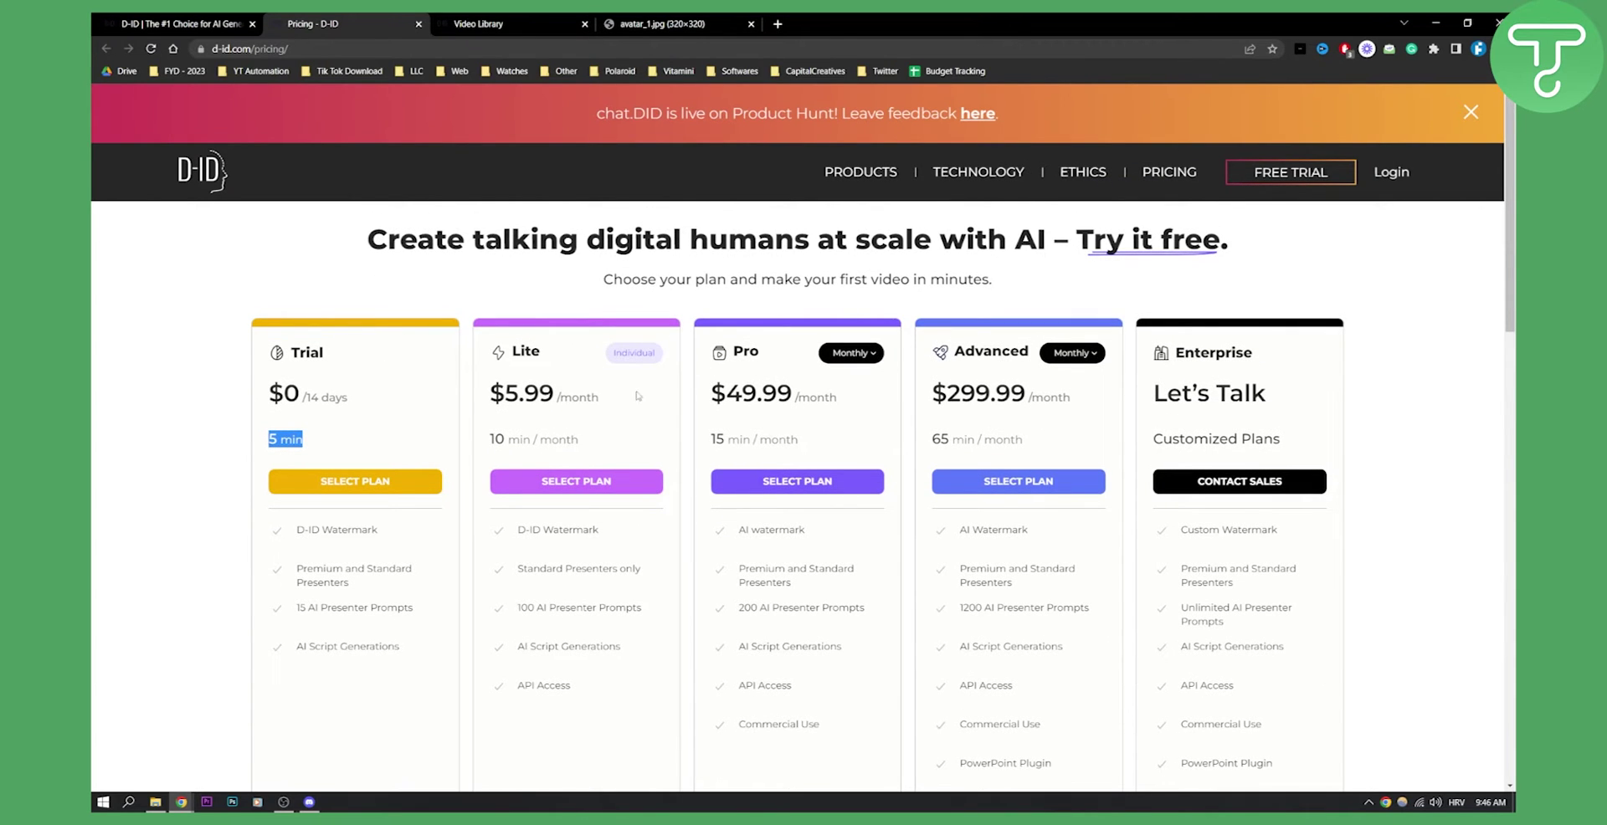
left_click(511, 25)
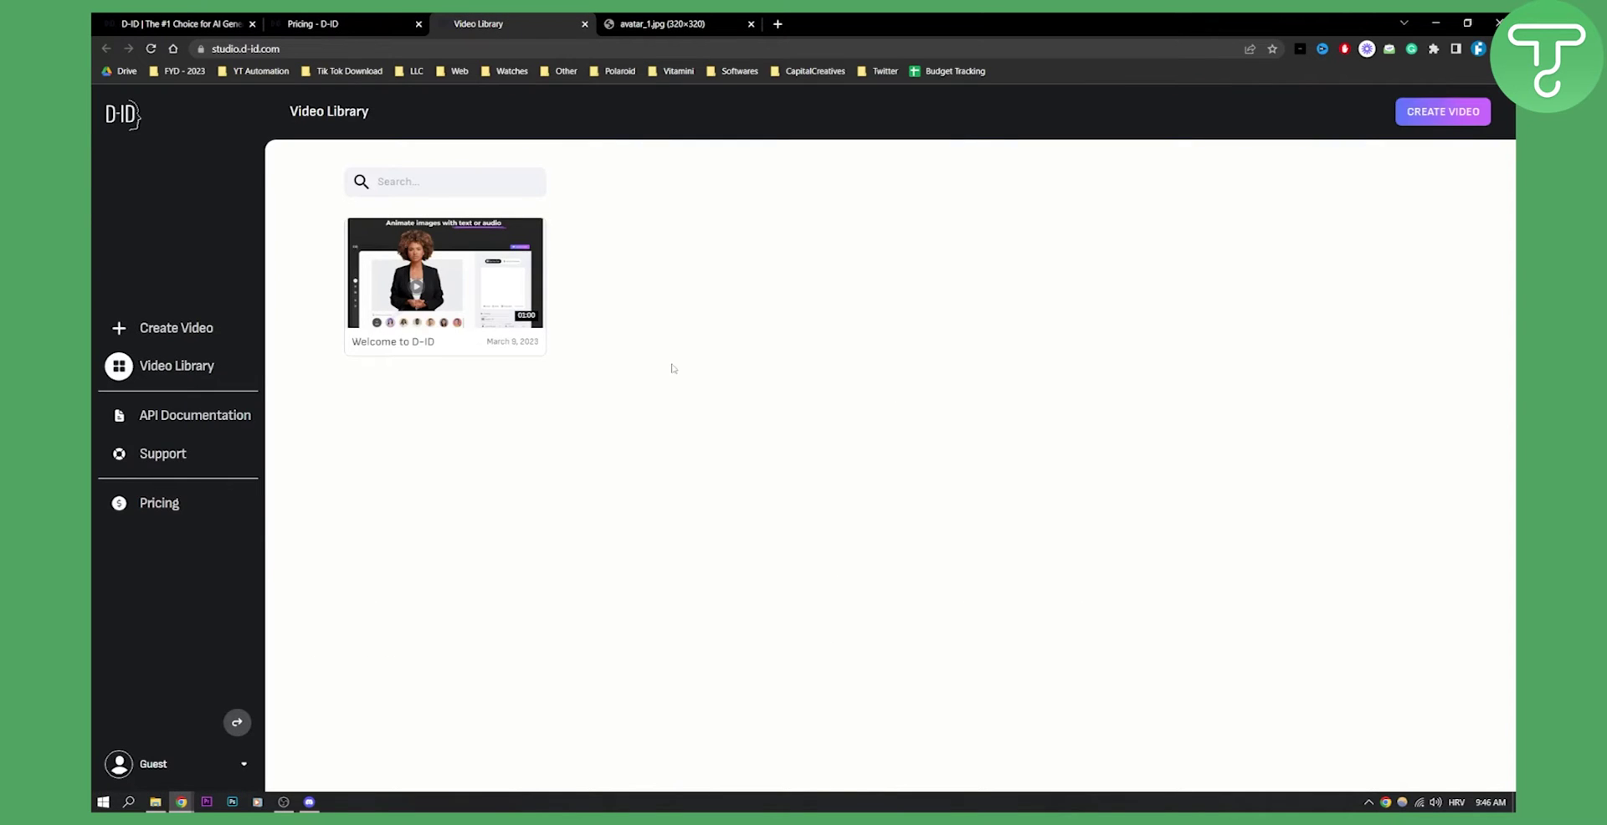
- Start a new creative video in the Create Video editor
left_click(172, 331)
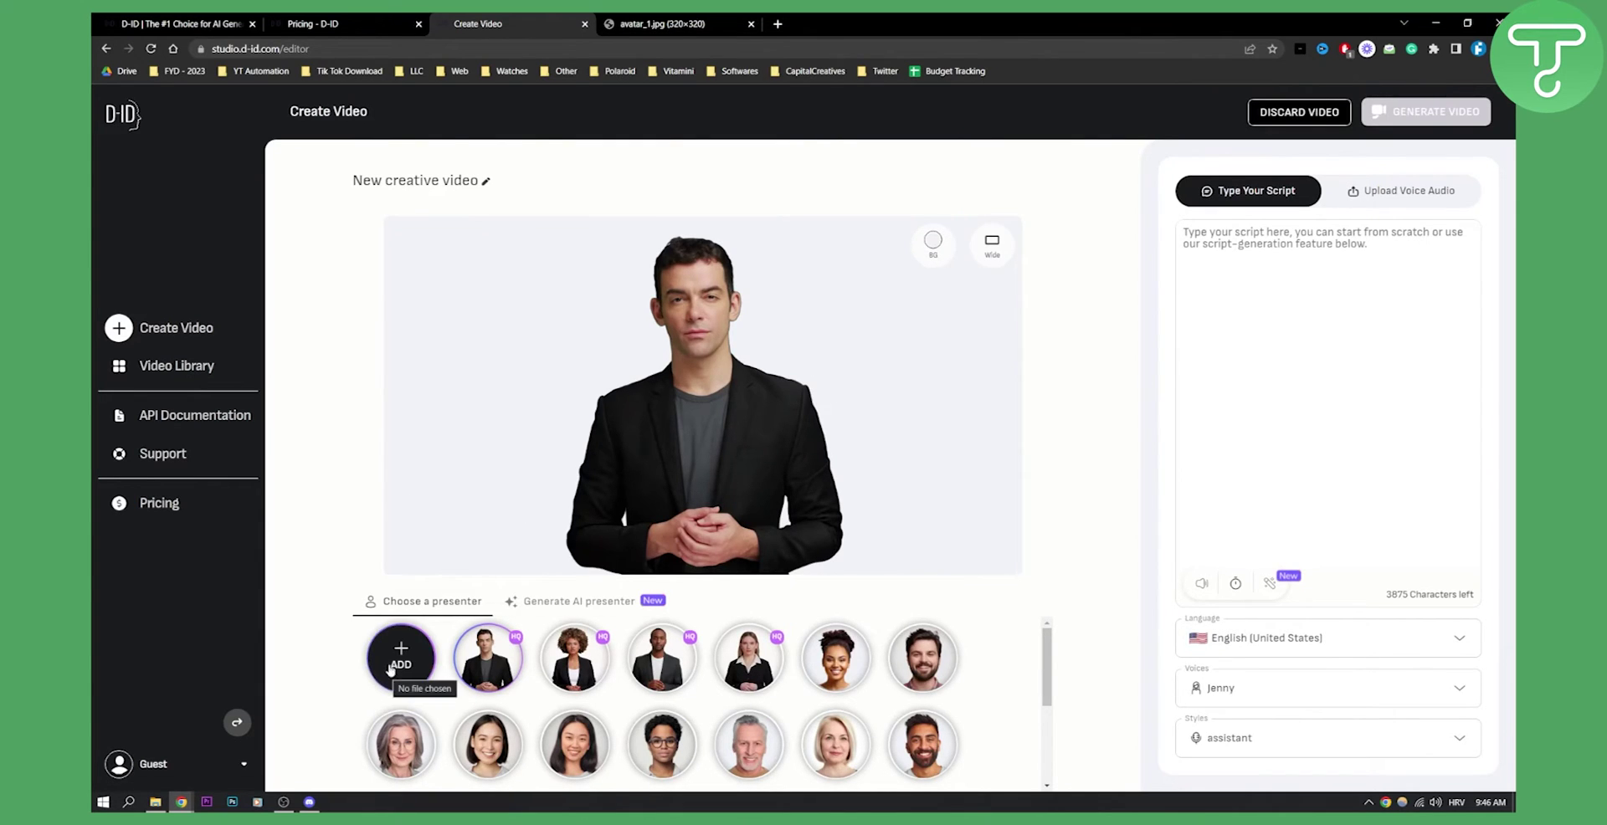
mouse_move(402, 661)
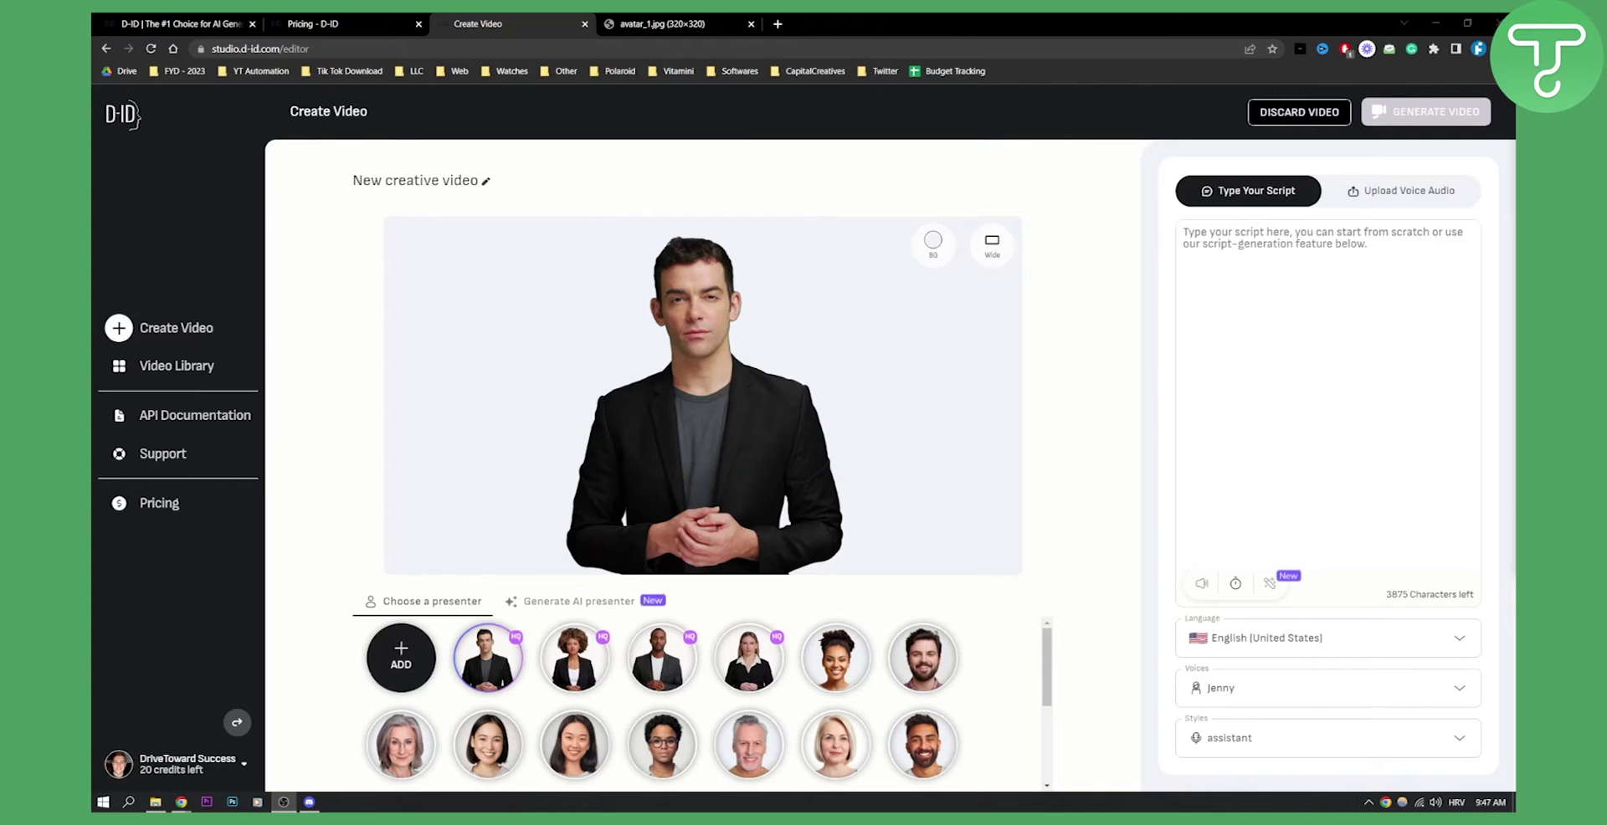
- Try uploading the 'profile' image as presenter, which fails validation
left_click(387, 654)
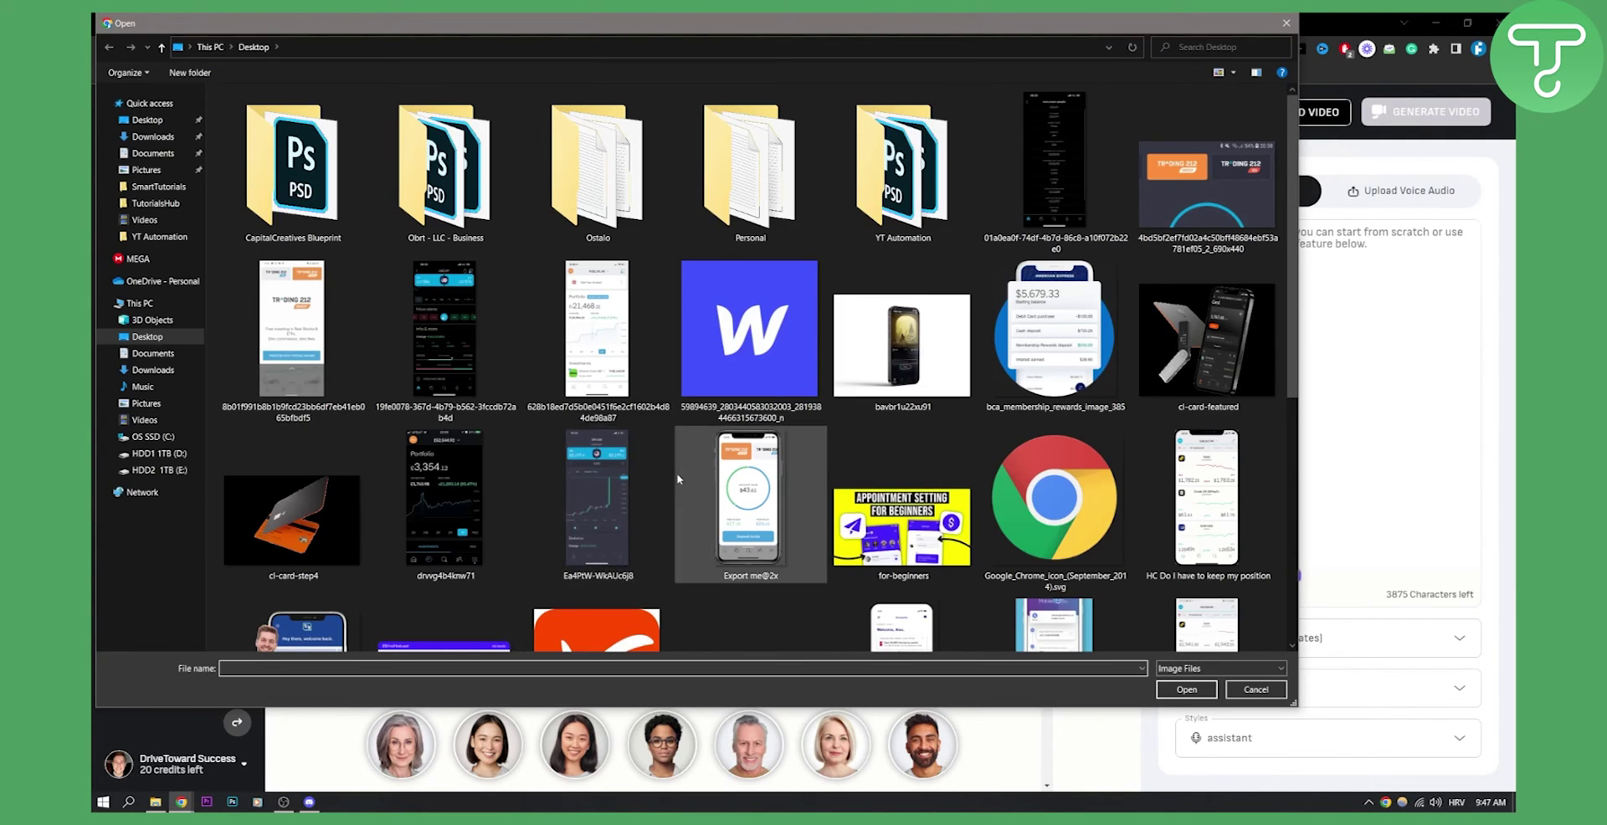
scroll(674, 484, "down", 5)
scroll(769, 529, "up", 3)
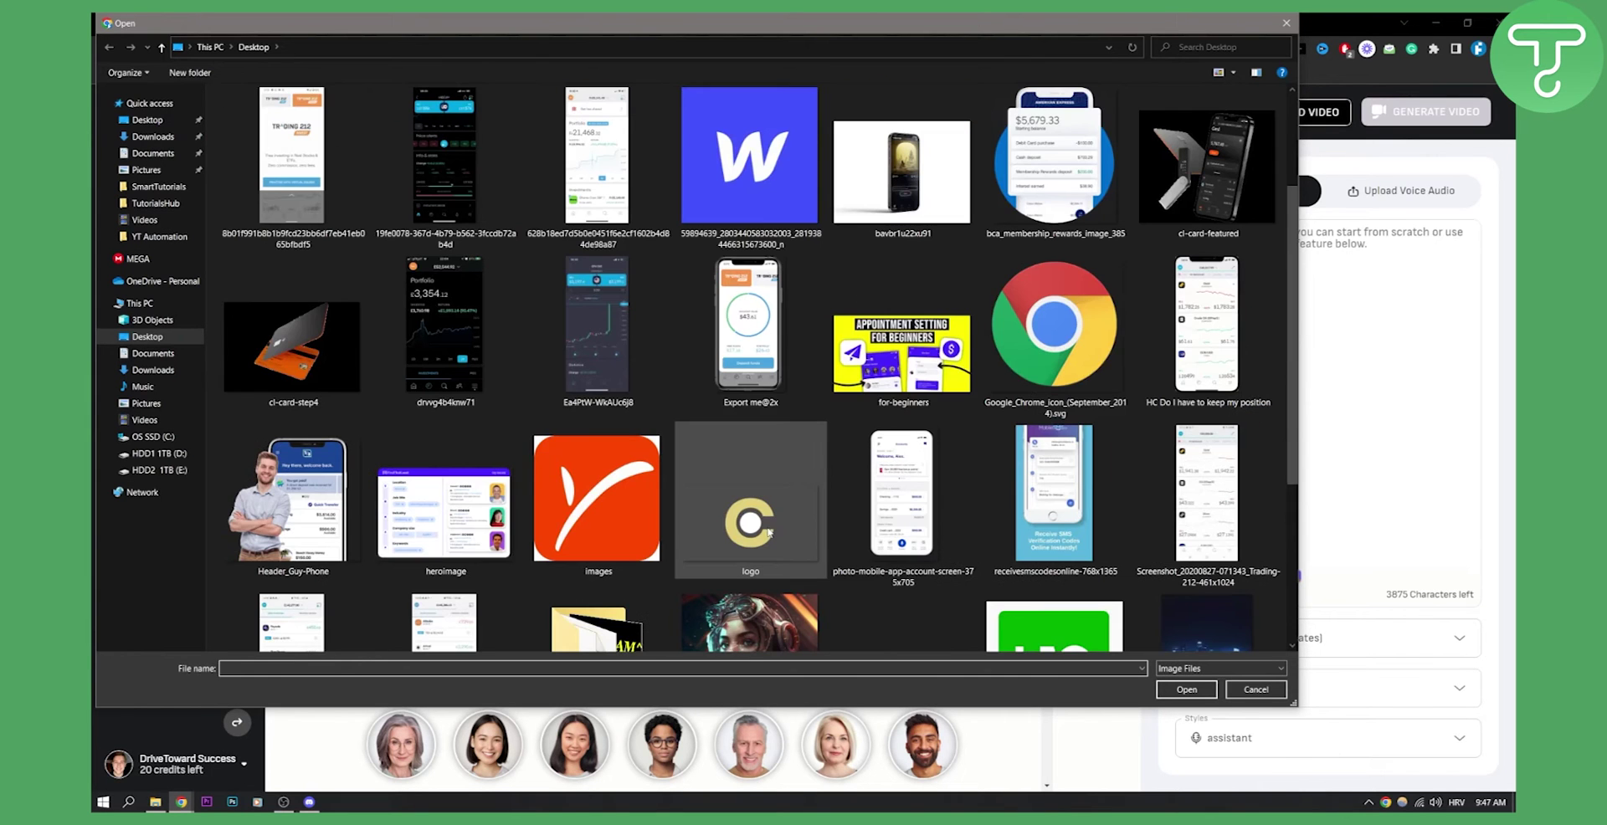
scroll(744, 525, "up", 2)
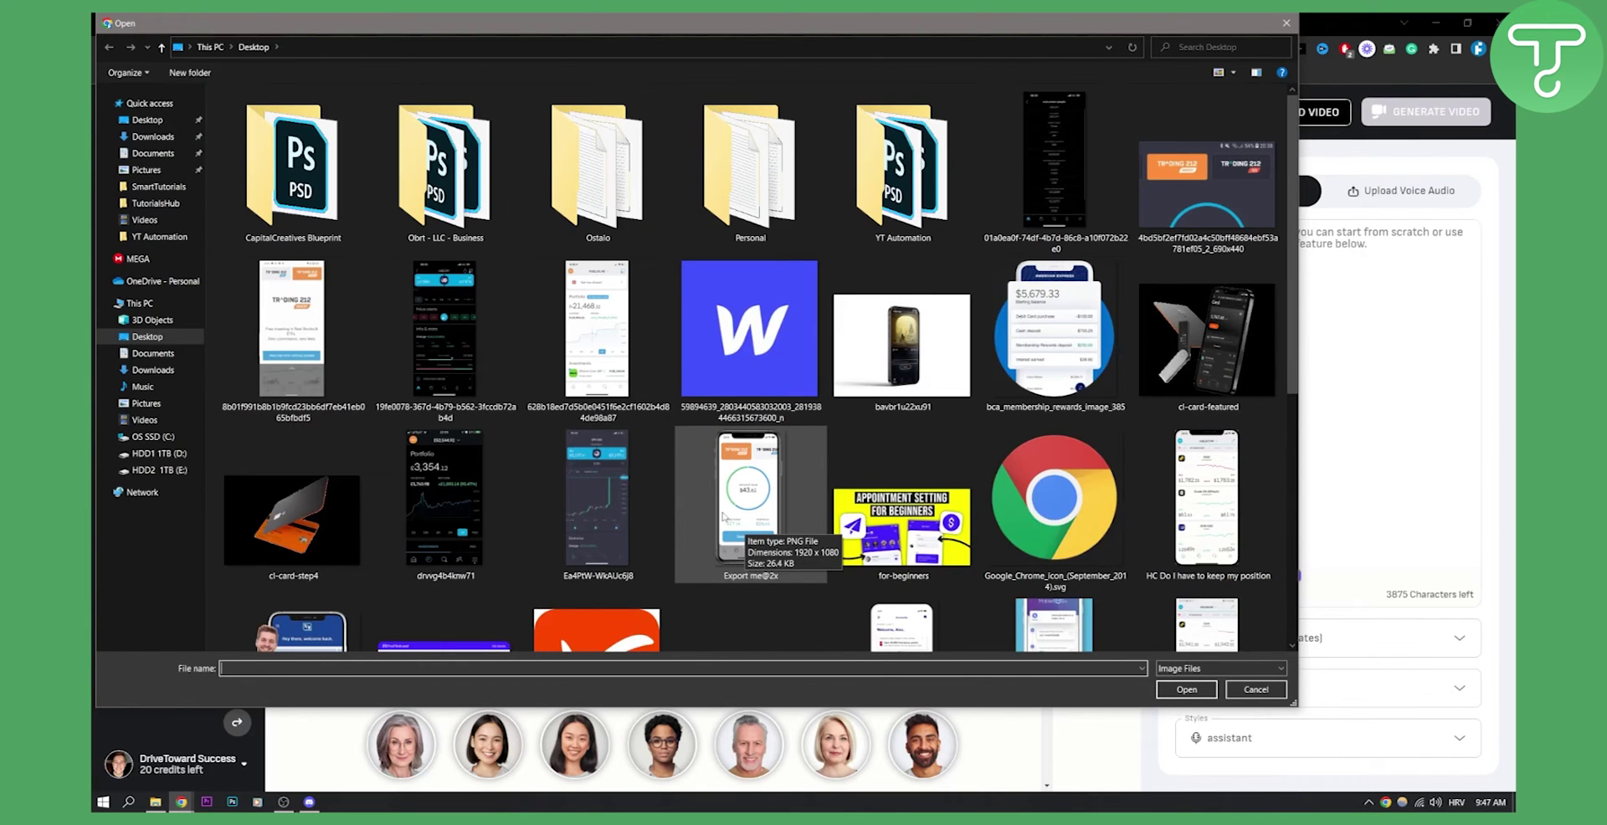
type("profile")
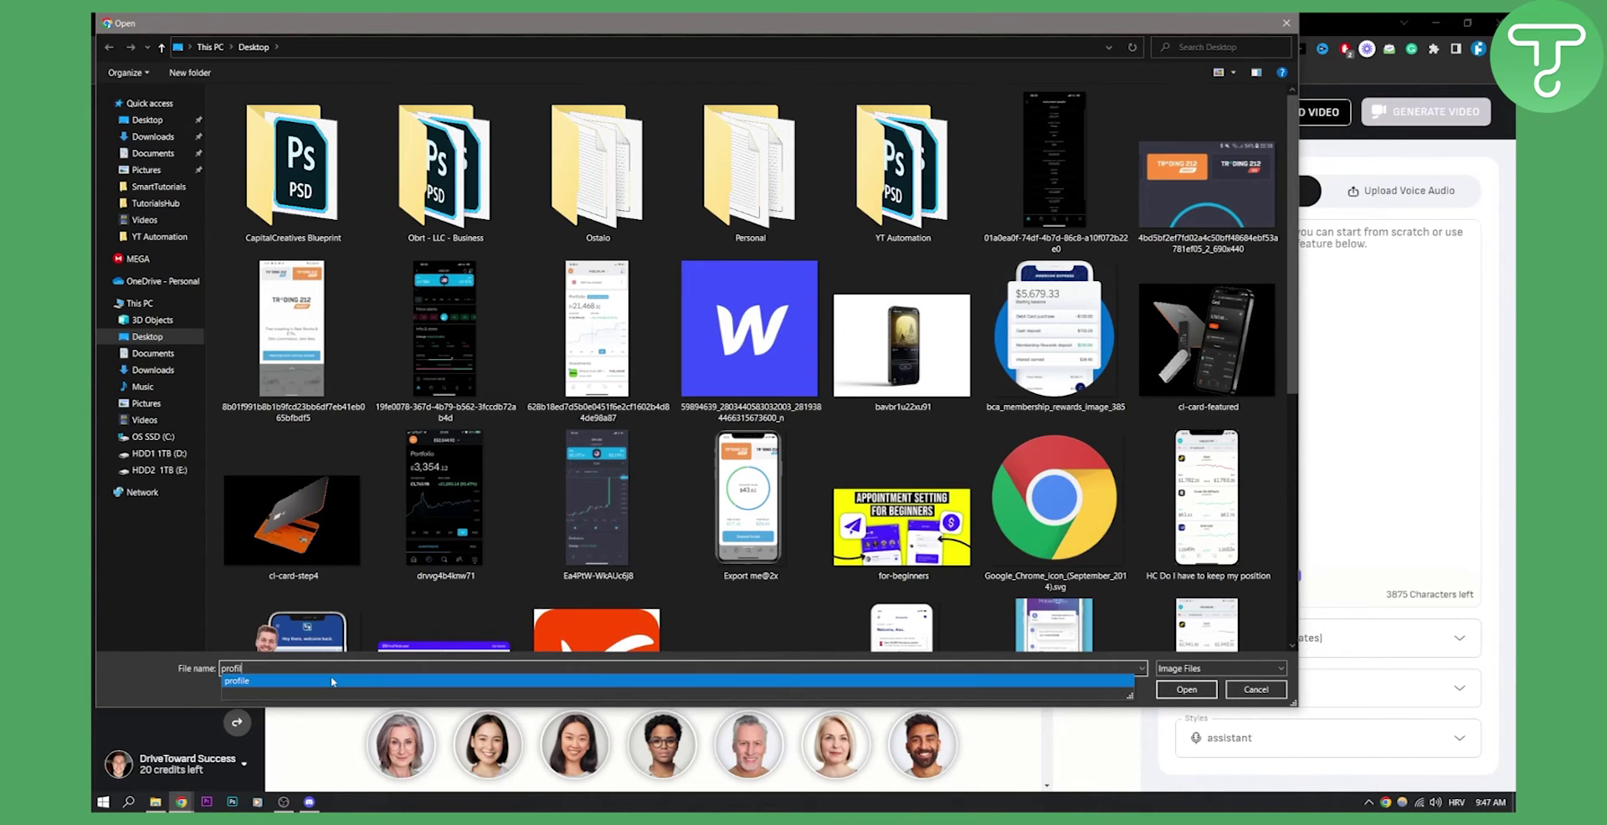
left_click(1187, 689)
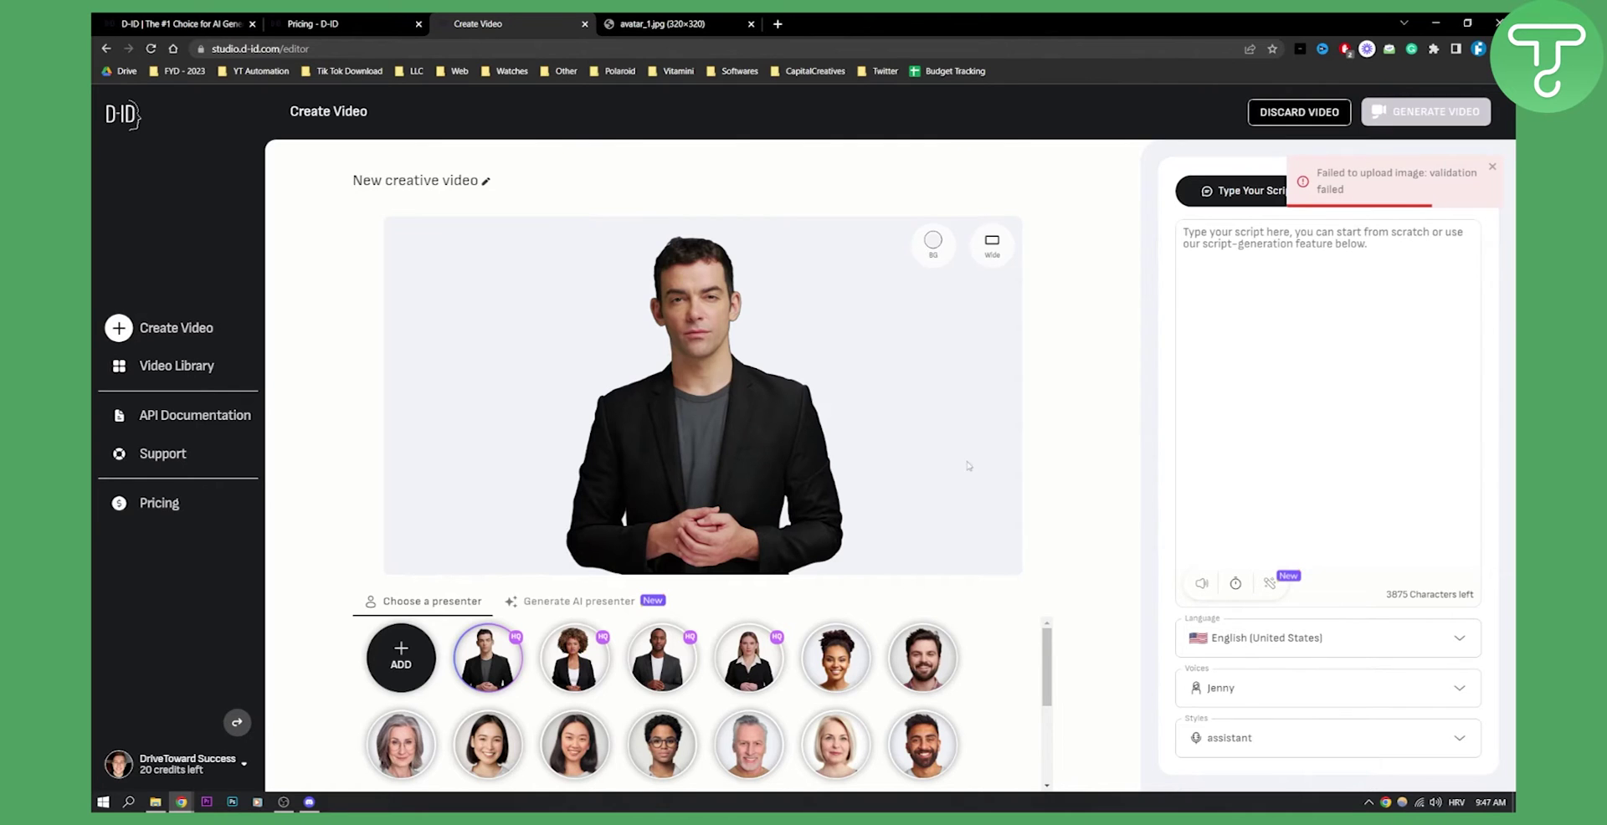
left_click(401, 657)
- Upload the futuristic girl portrait from the Open dialog as the presenter
scroll(895, 509, "down", 2)
double_click(751, 385)
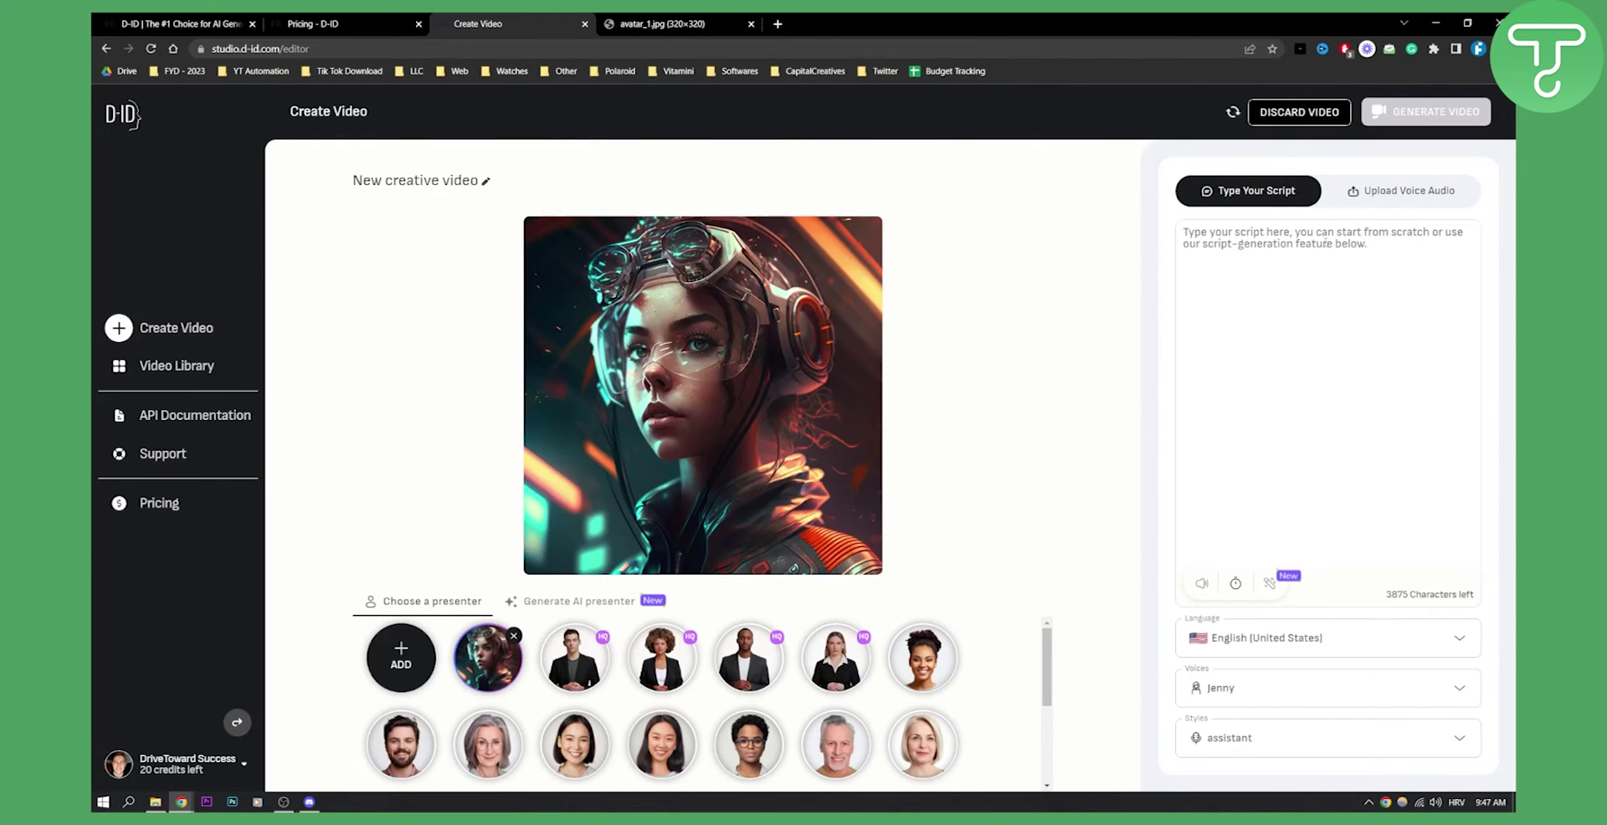
- Enter the script 'Hello, thank you for creating this video so that I can learn how to animate with Midjourney'
left_click(1304, 233)
type("Hello")
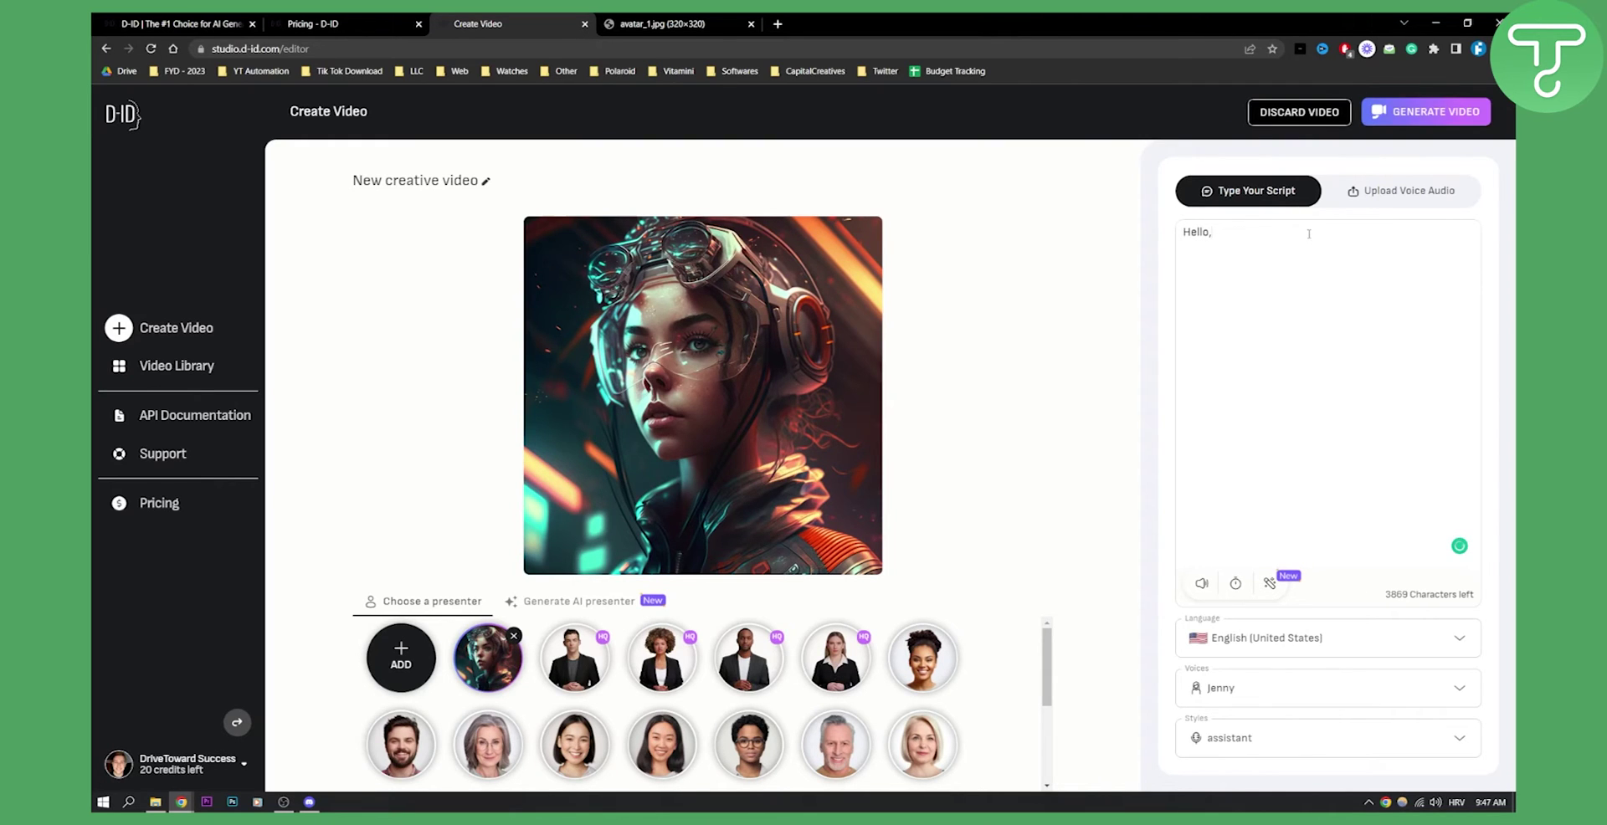
type(", thank you for crea")
type("ting this video so that I ")
type("can learn ho")
type("anima")
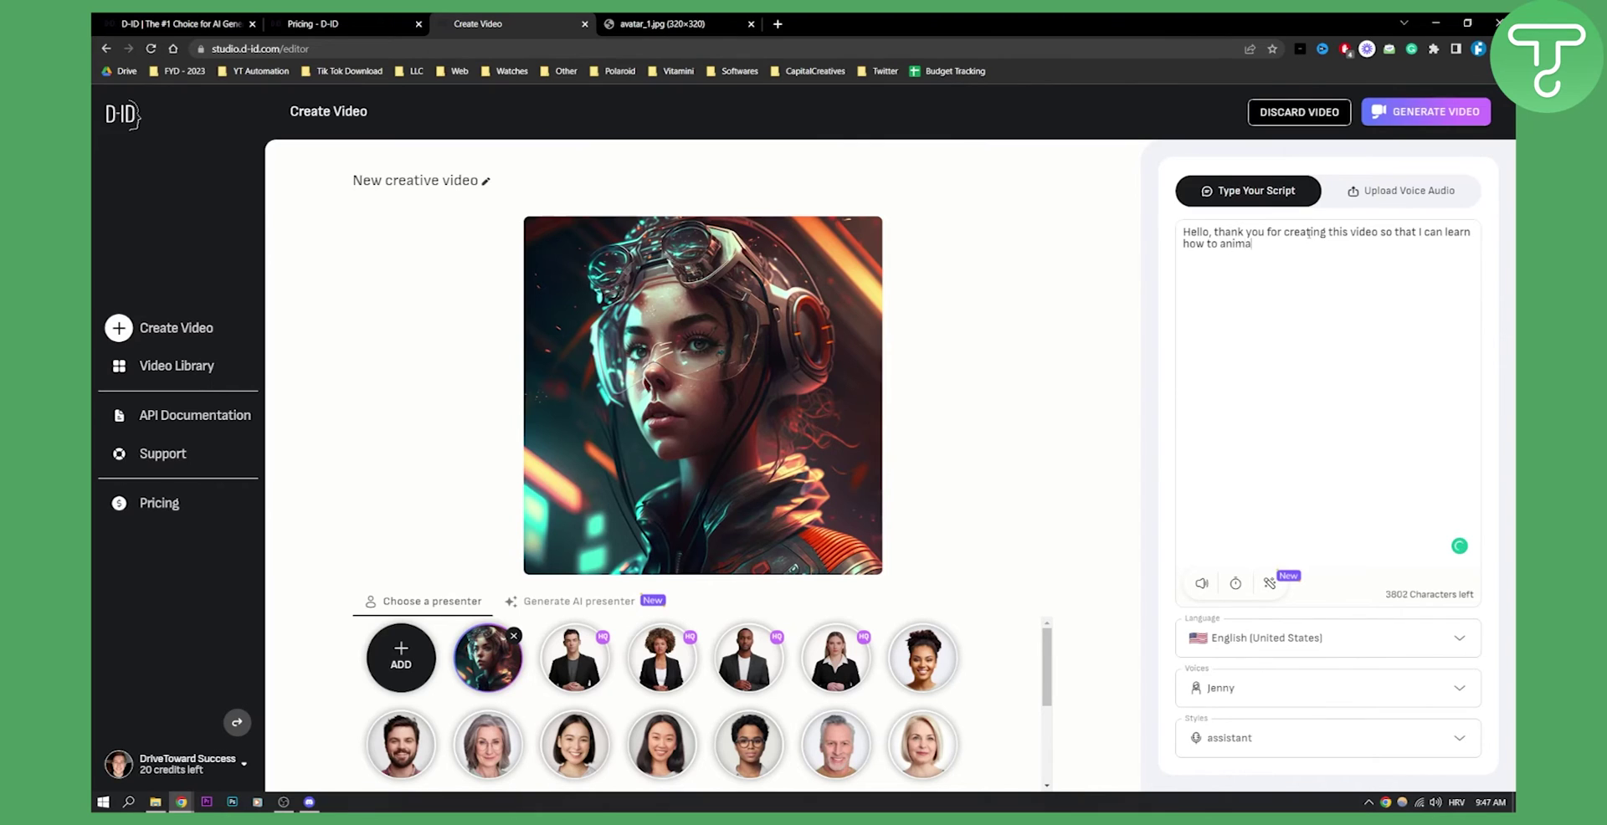
type("te with Midjourney")
- Switch the narration voice from Jenny to Amber and preview the script
left_click(1237, 688)
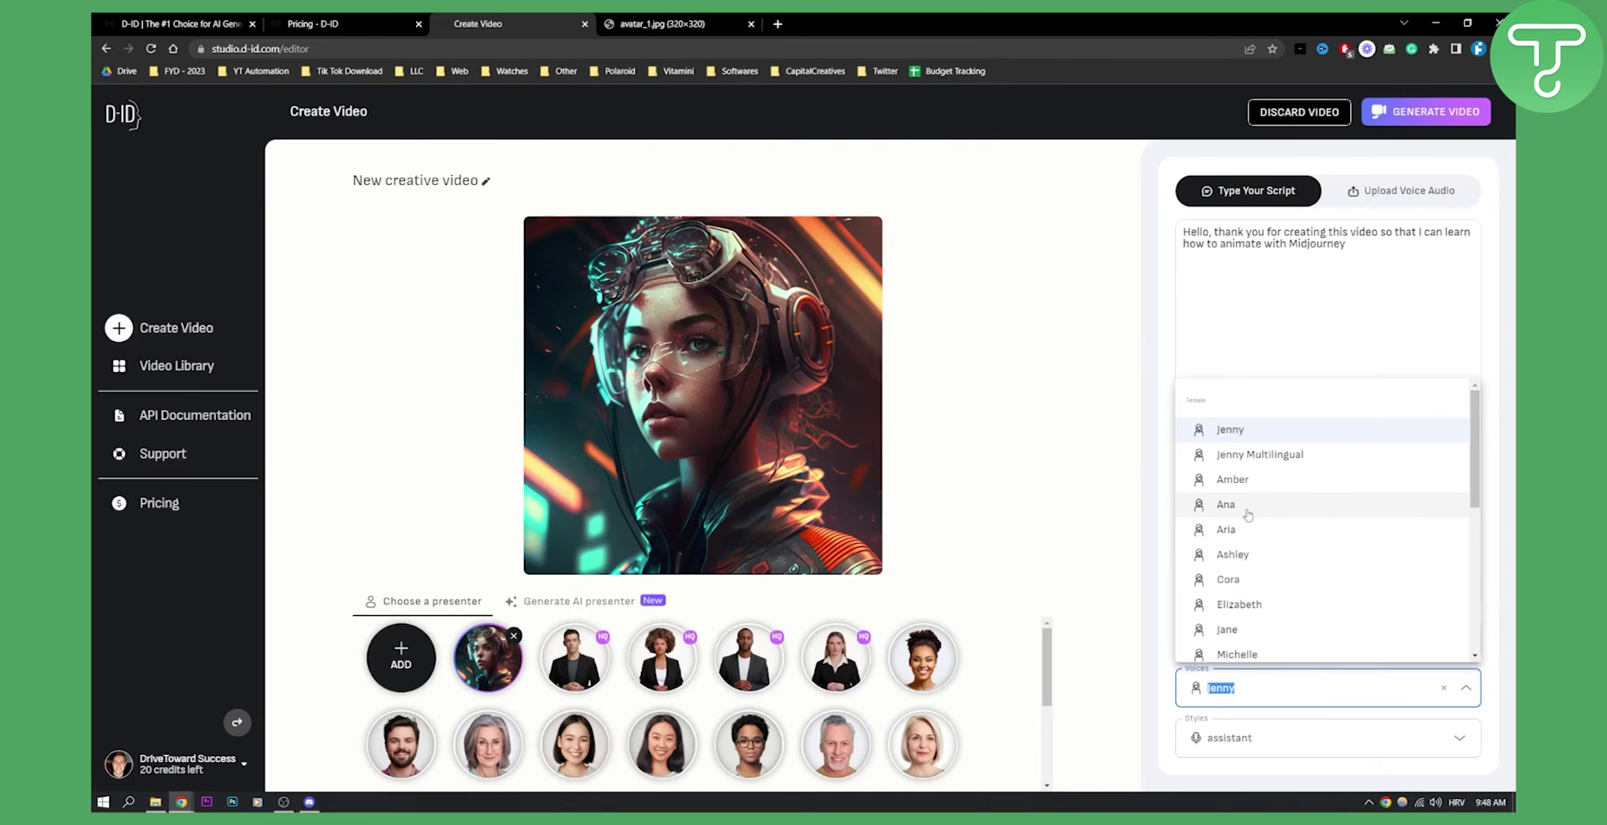
left_click(1237, 479)
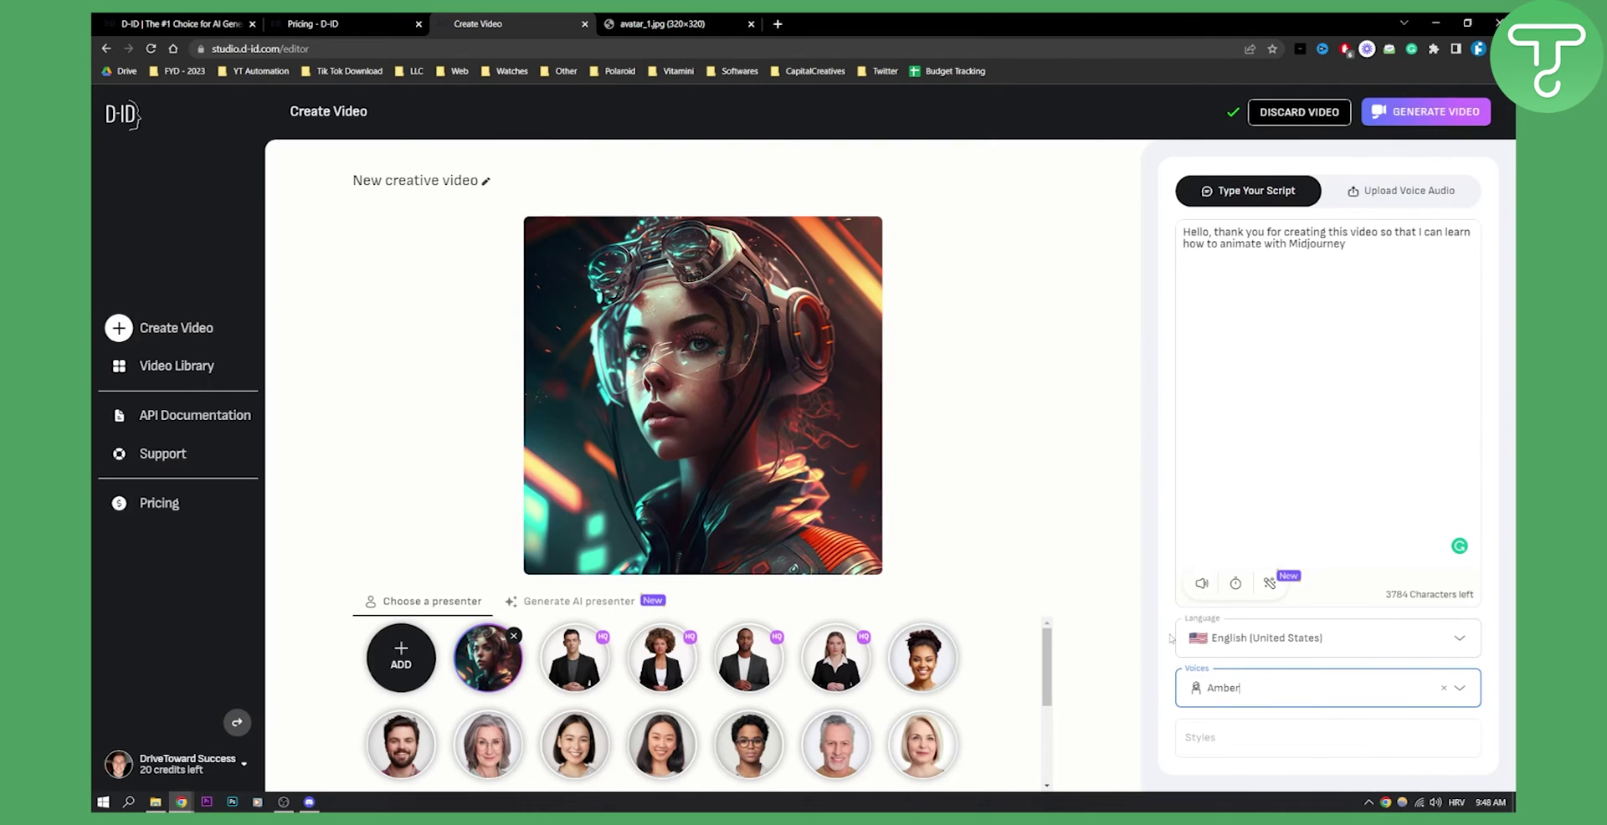
left_click(1201, 583)
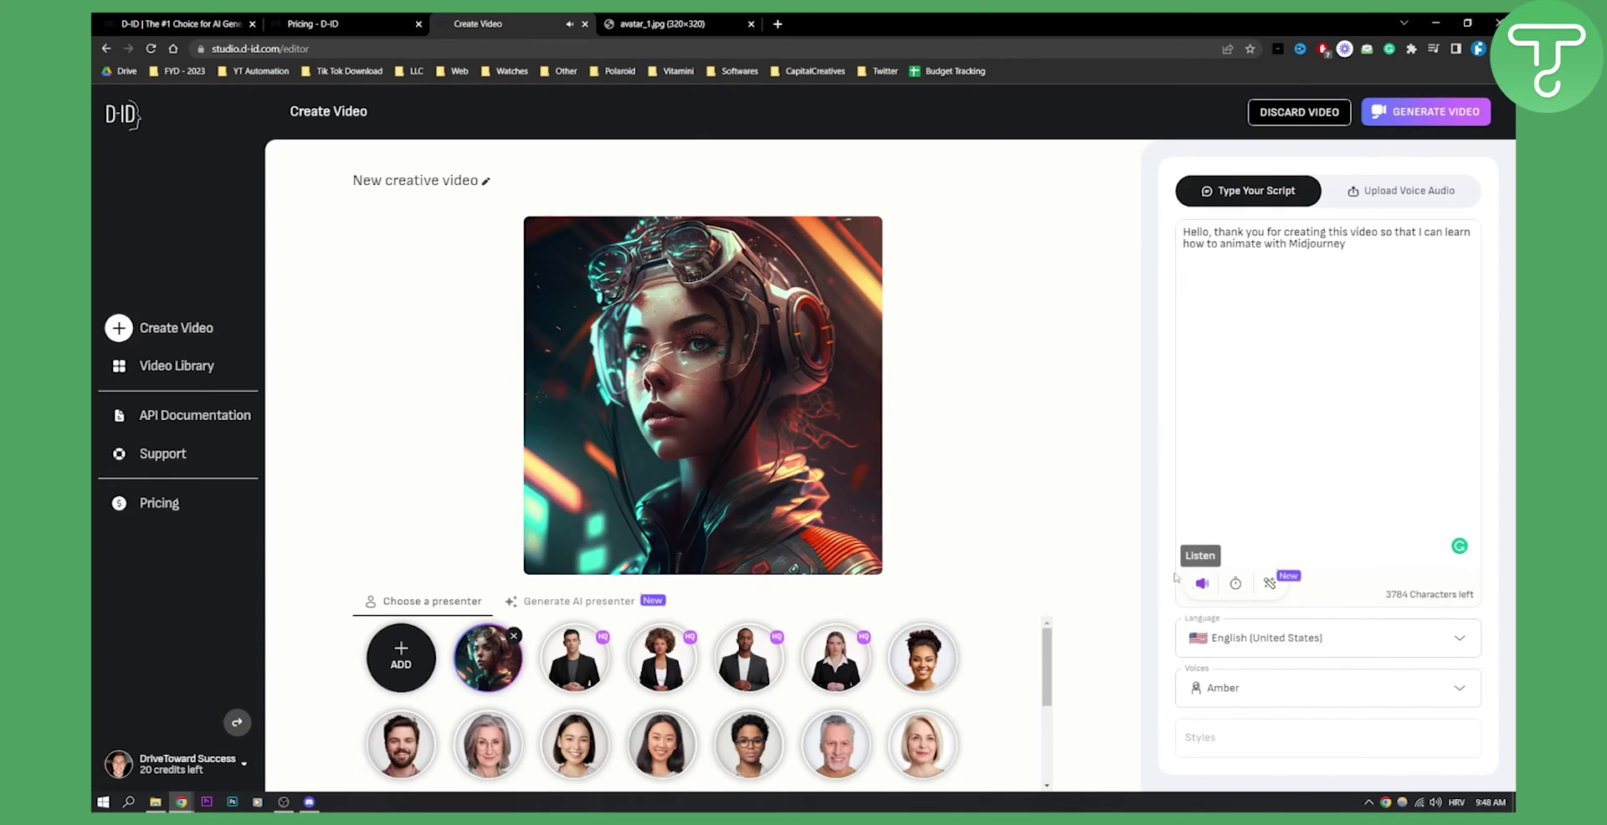
left_click_drag(1371, 243, 1187, 219)
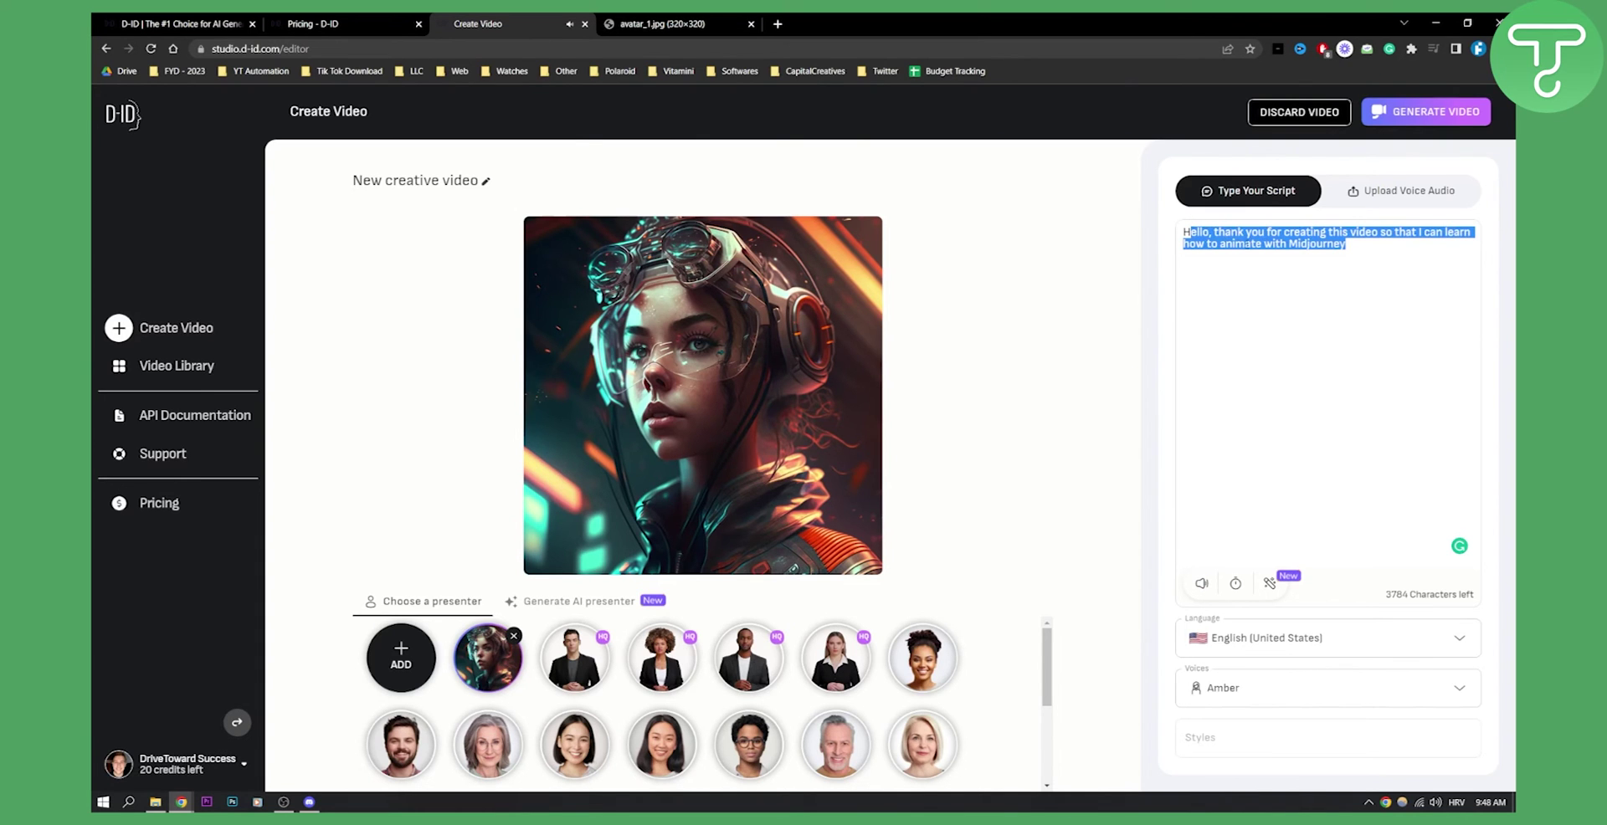
left_click(1186, 233)
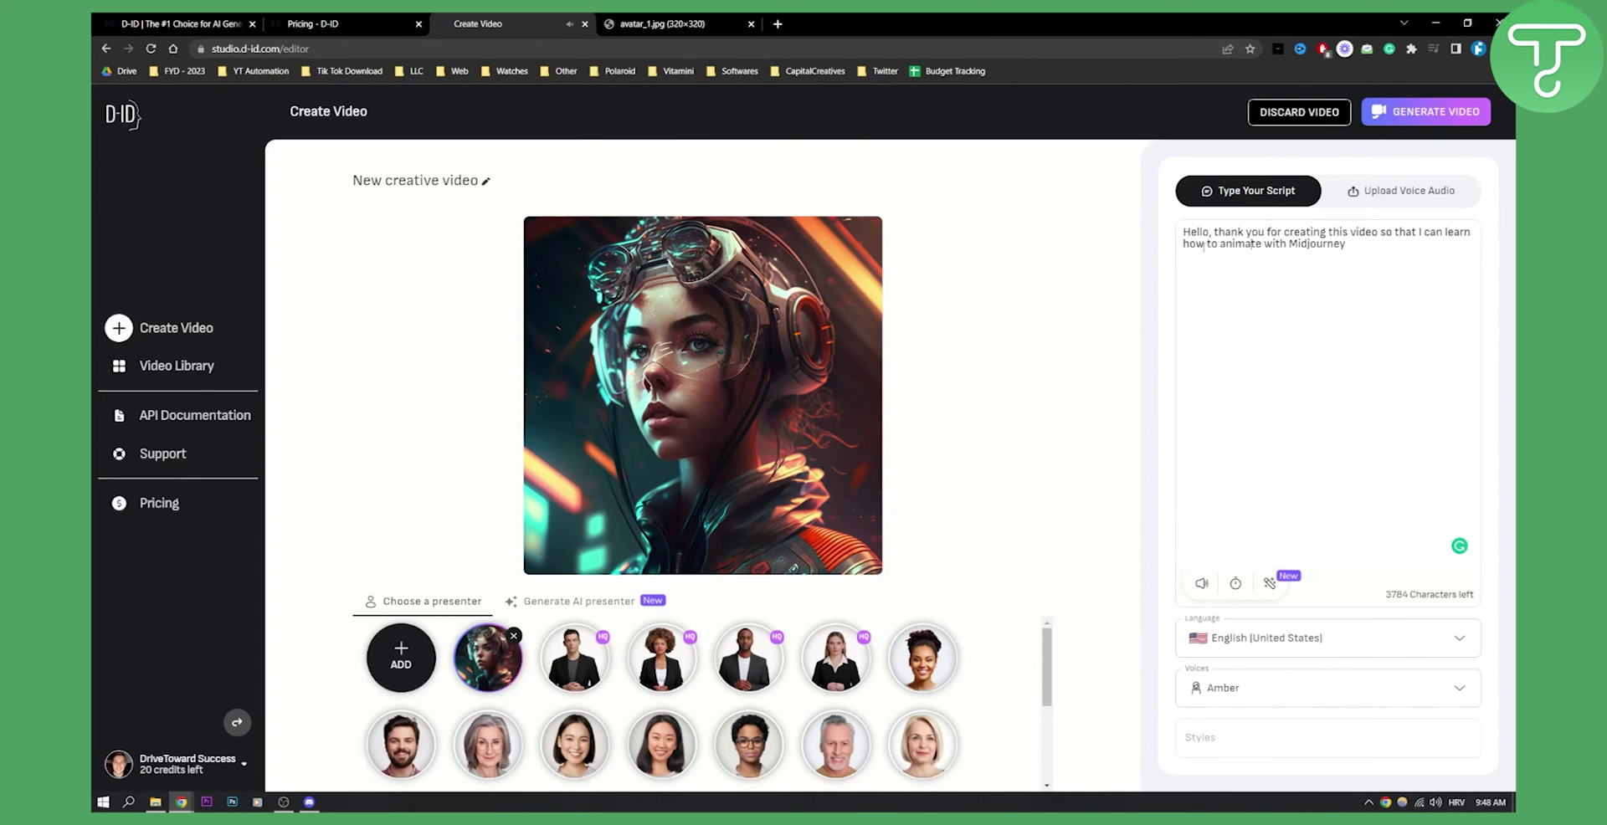
- Generate the 00:06 'New creative video' for one credit, adding it to the Video Library
left_click(1451, 120)
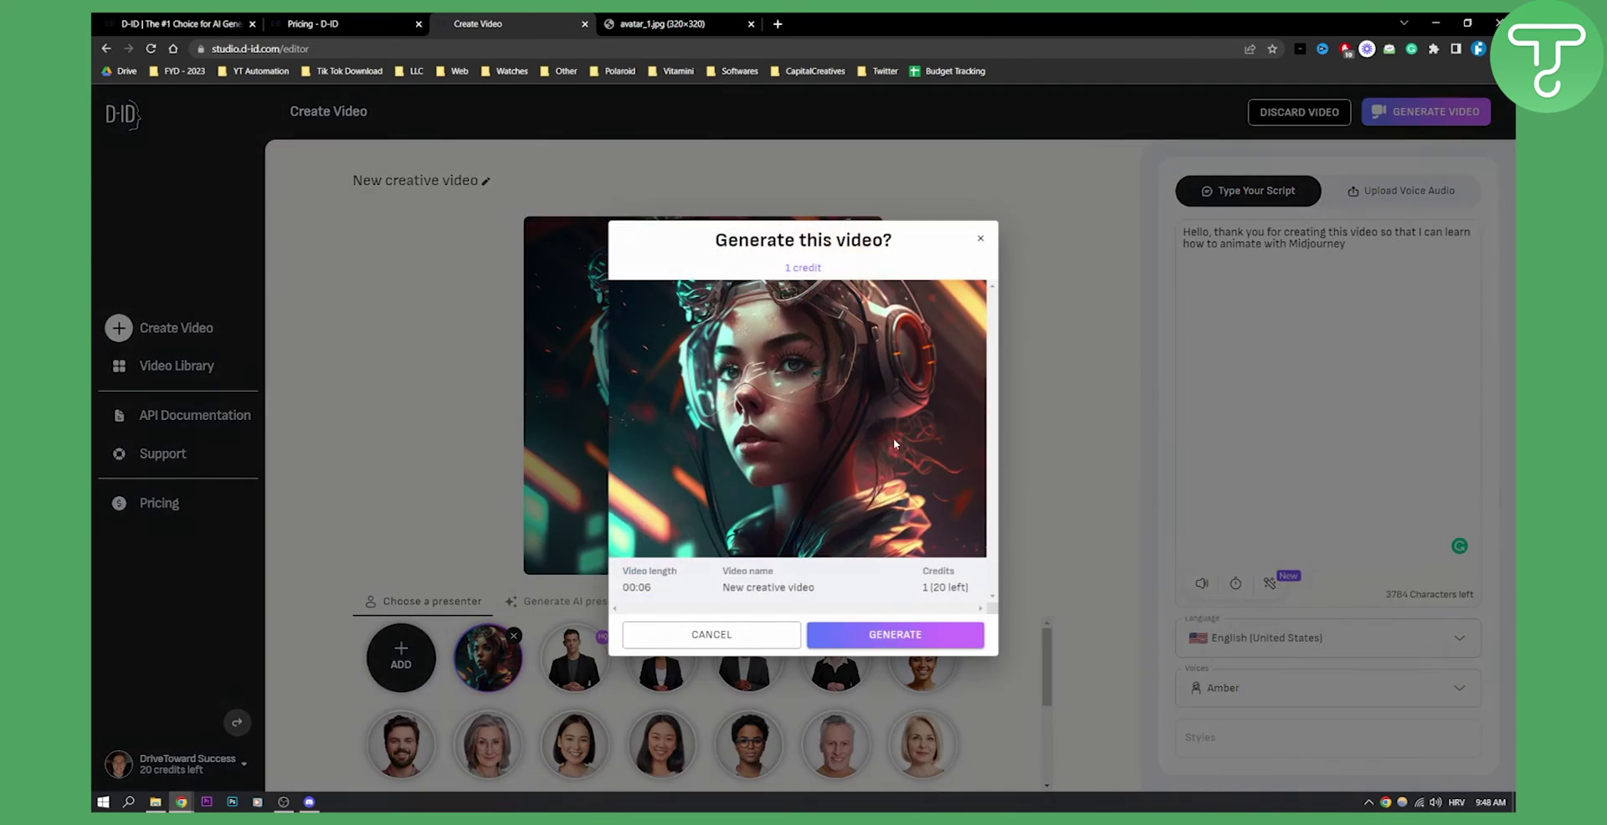
left_click(876, 636)
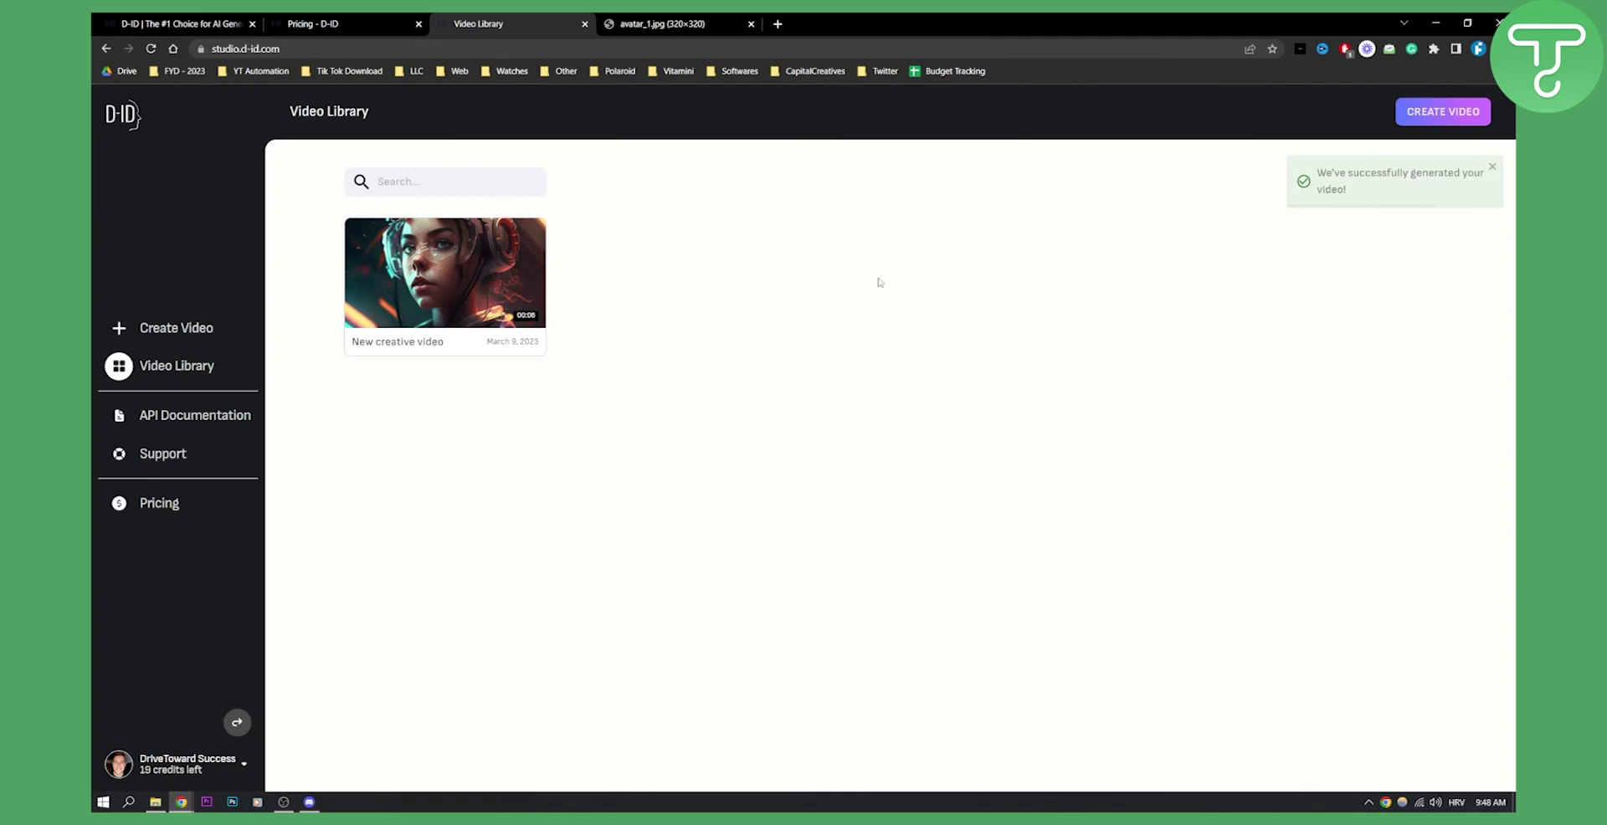
left_click(459, 290)
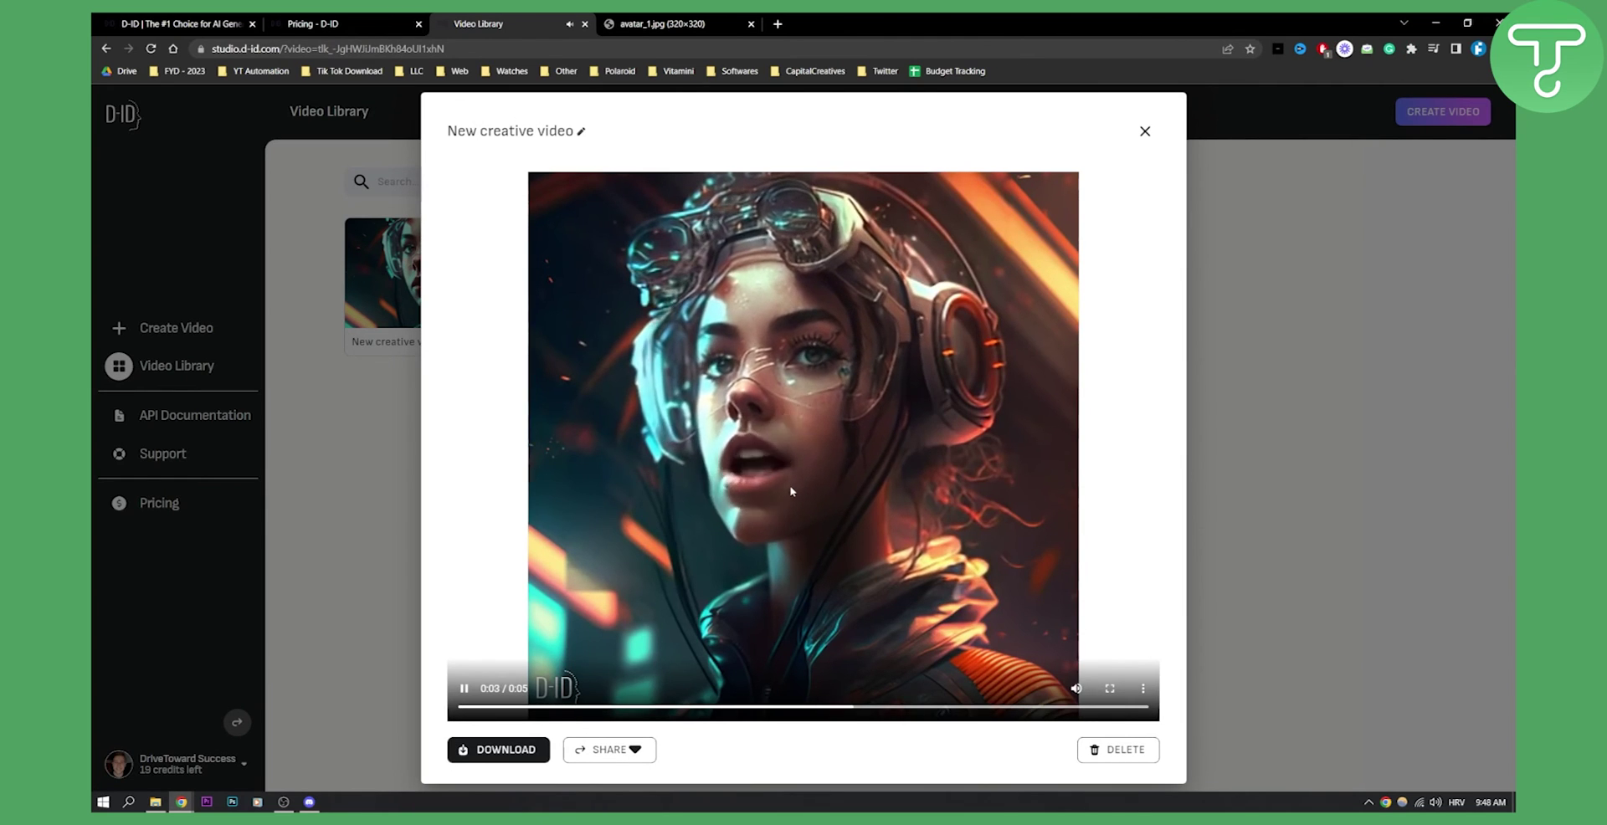
left_click(800, 285)
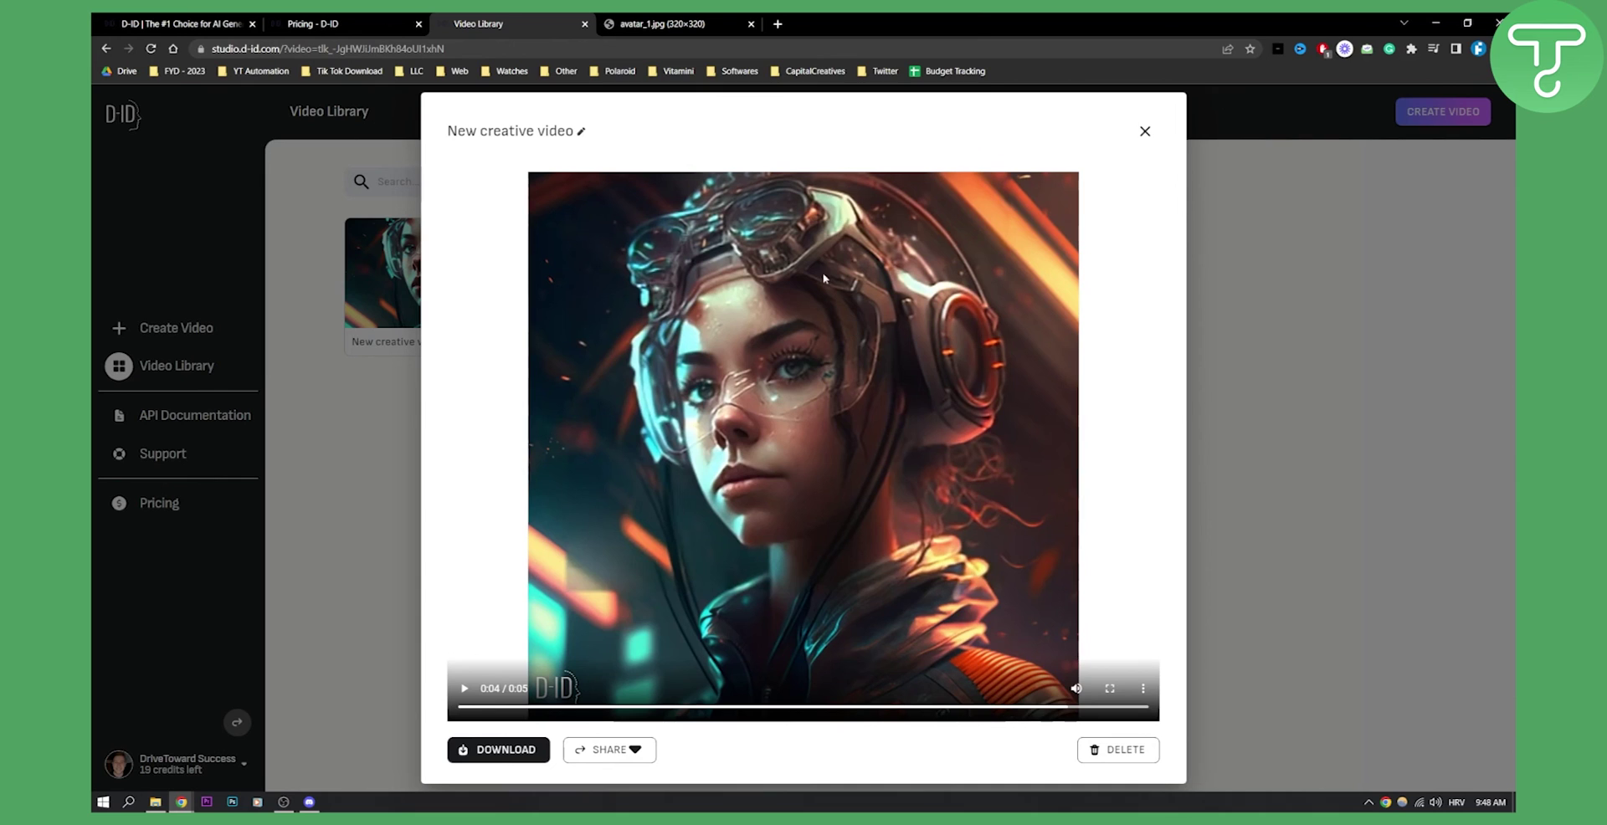
left_click(1145, 131)
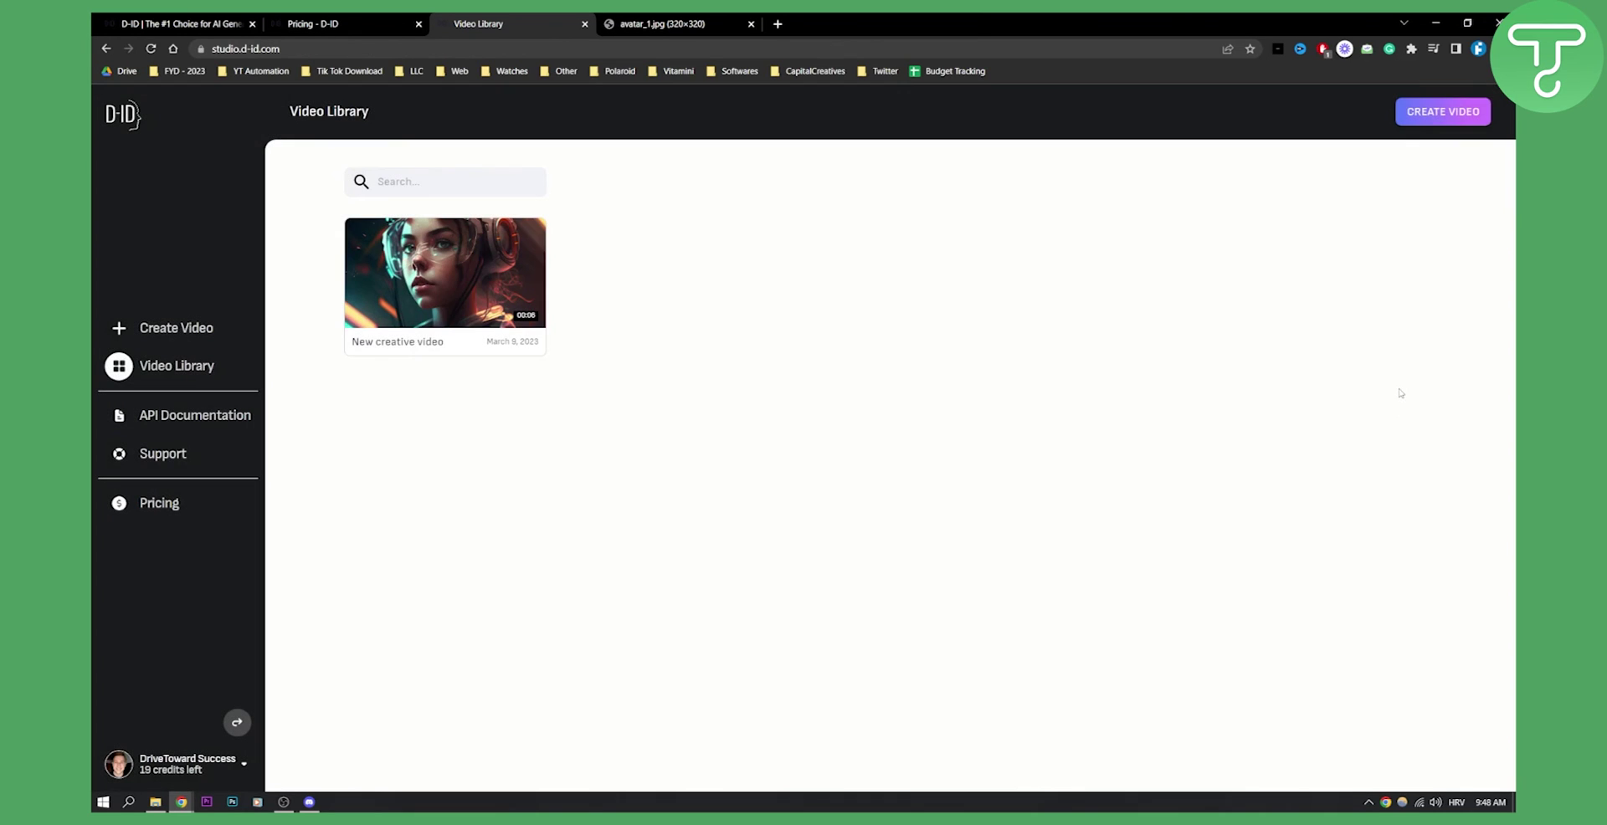